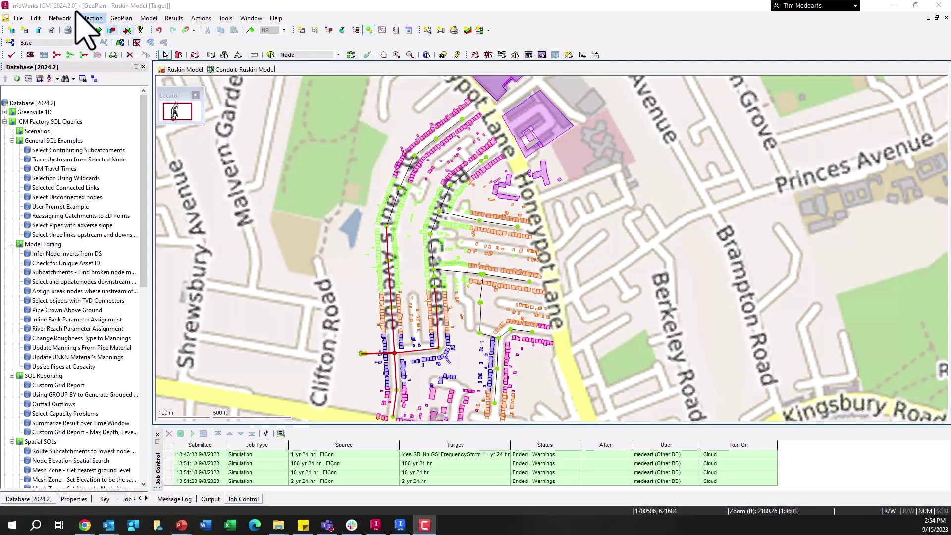
click(30, 55)
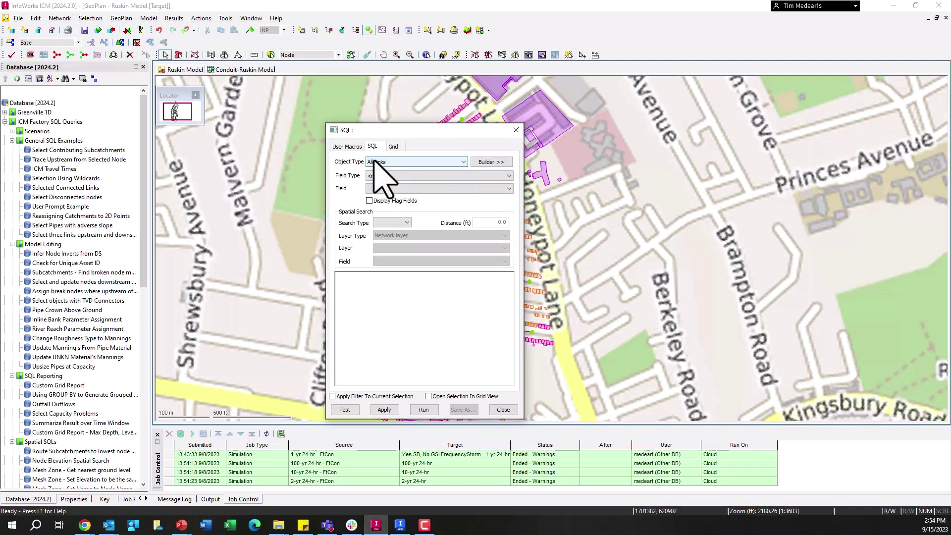
click(391, 189)
click(392, 190)
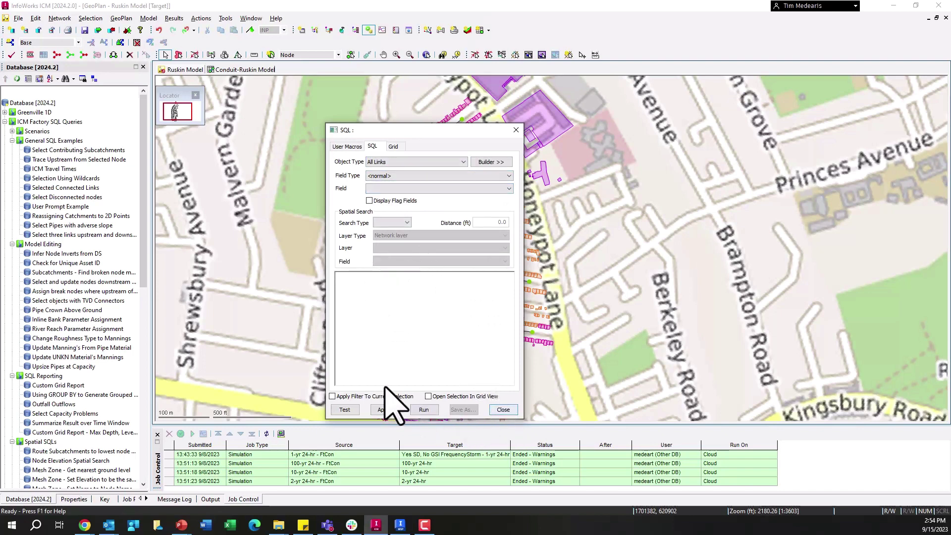
click(505, 410)
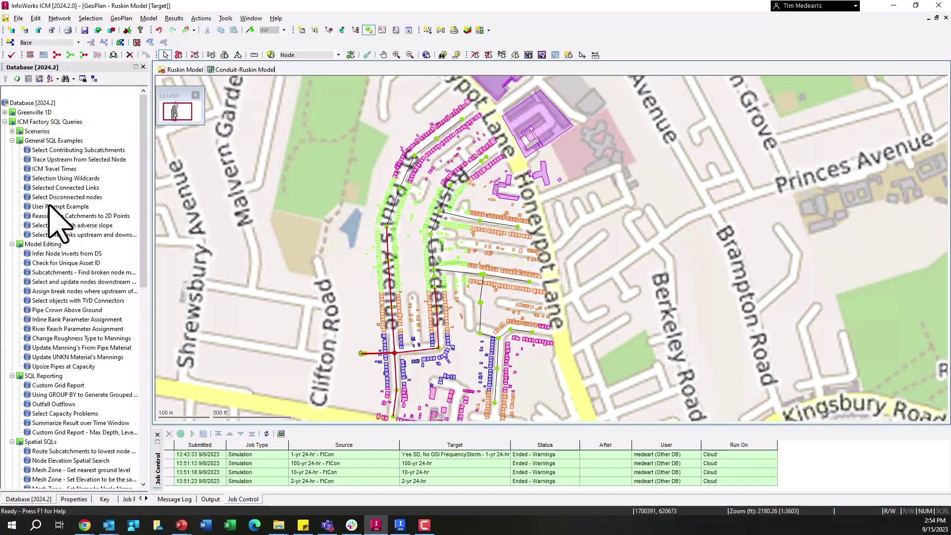
Select one node and apply Select Contributing Subcatchments to it on the GeoPlan
mouse_move(58, 152)
click(438, 211)
drag(60, 150, 321, 198)
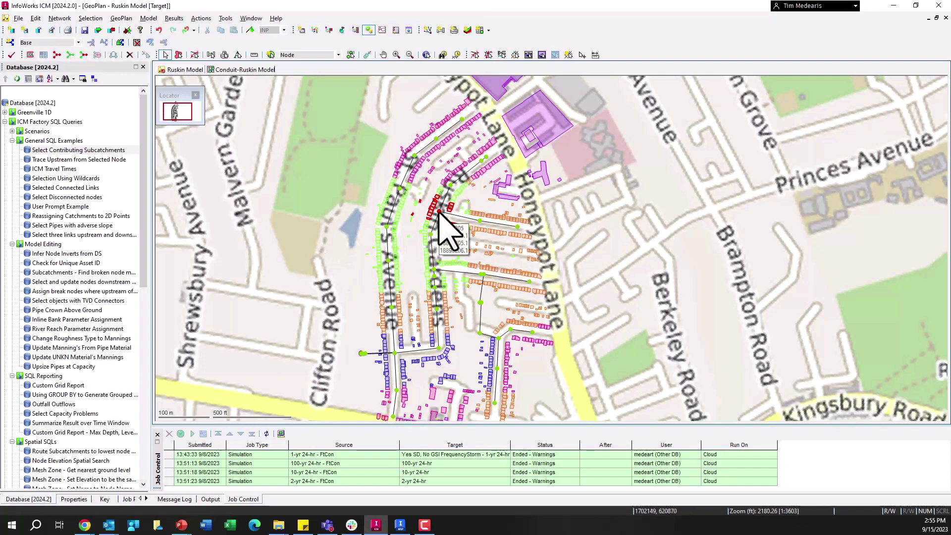
Open the Select Contributing Subcatchments query and move its editor aside to view the SQL
right_click(86, 150)
click(101, 158)
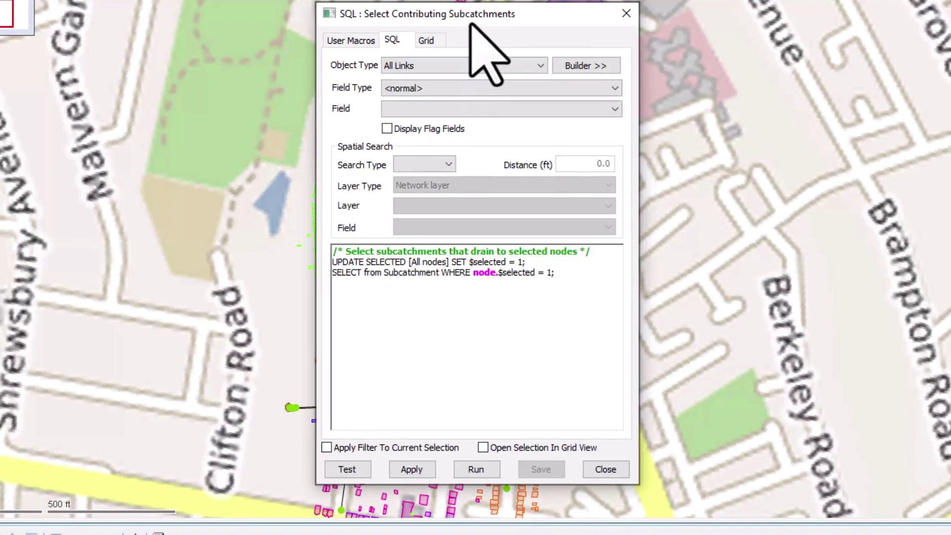
drag(468, 17, 793, 12)
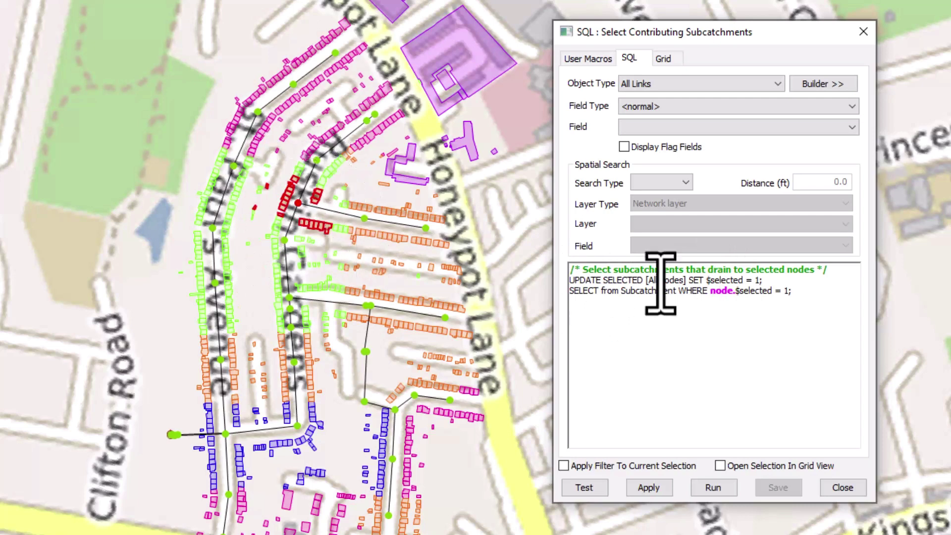
drag(795, 292, 605, 268)
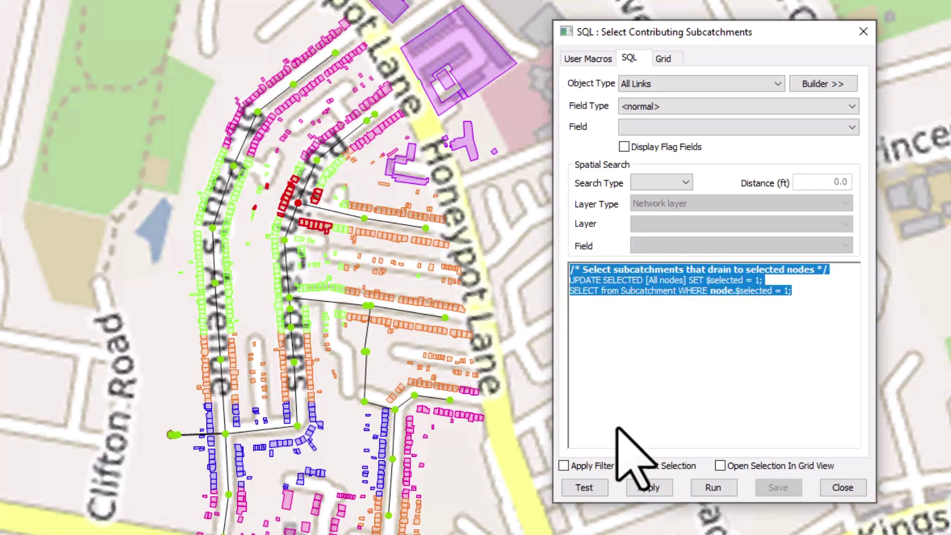
click(738, 291)
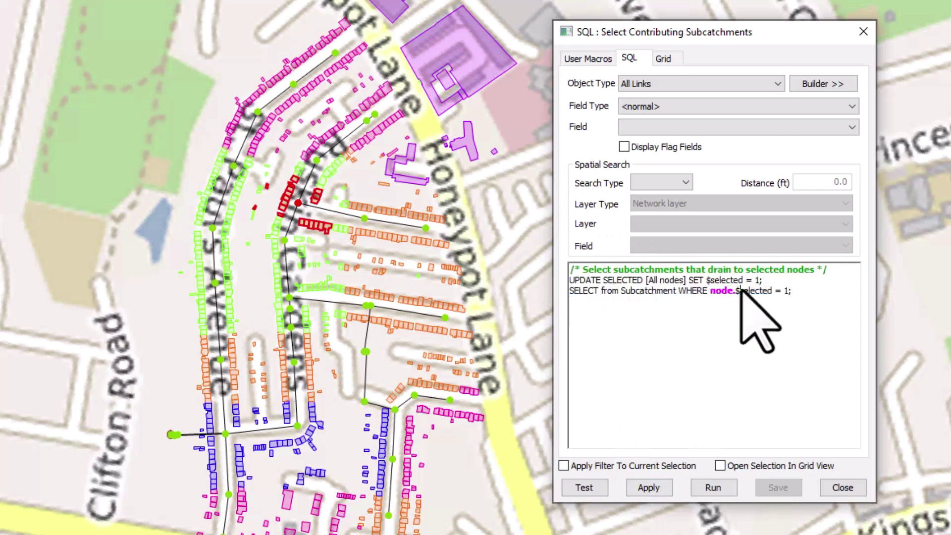
Edit the query's comment opener, then close the editor without saving
click(588, 271)
text(/)
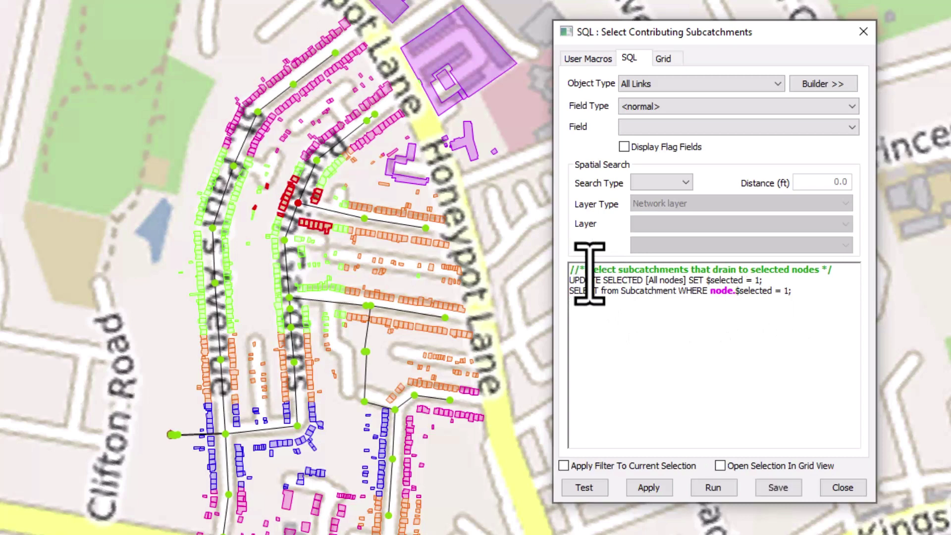
key(Delete)
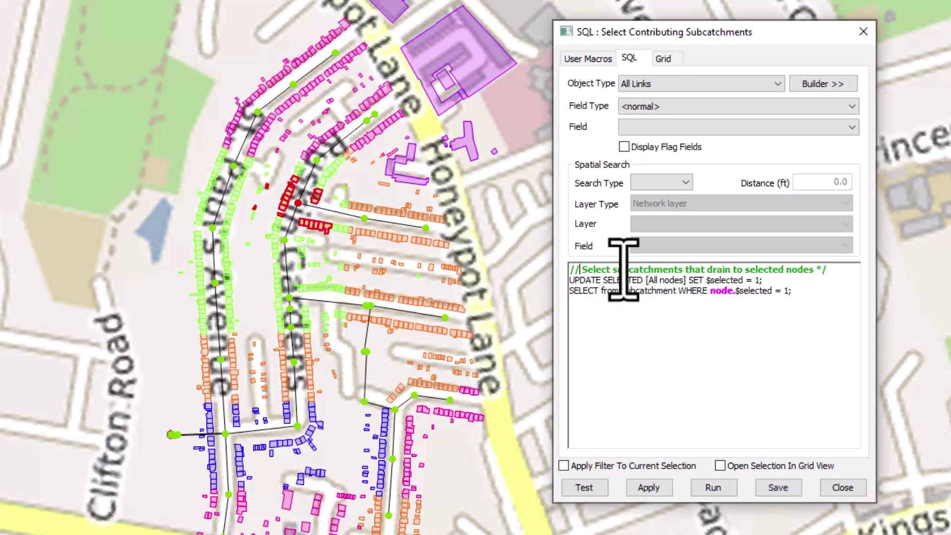
key(BackSpace)
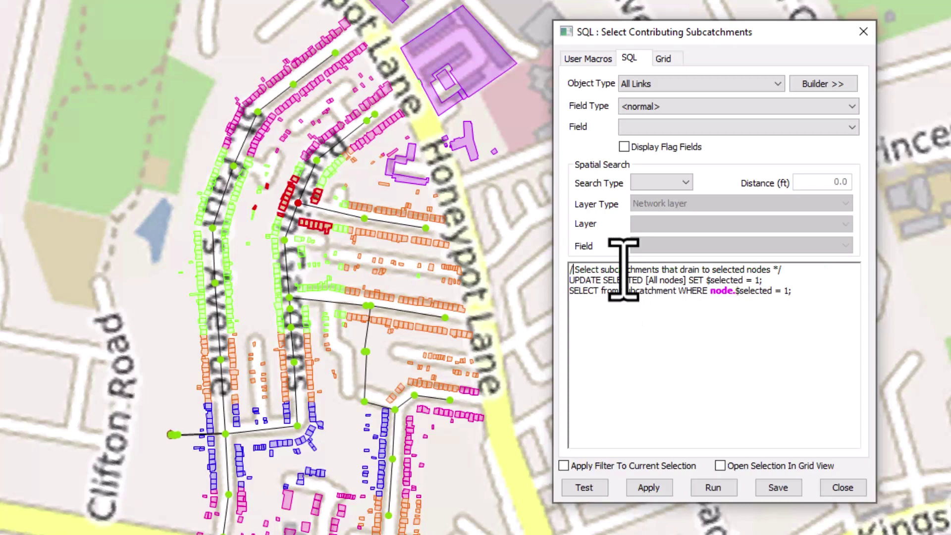
text(*)
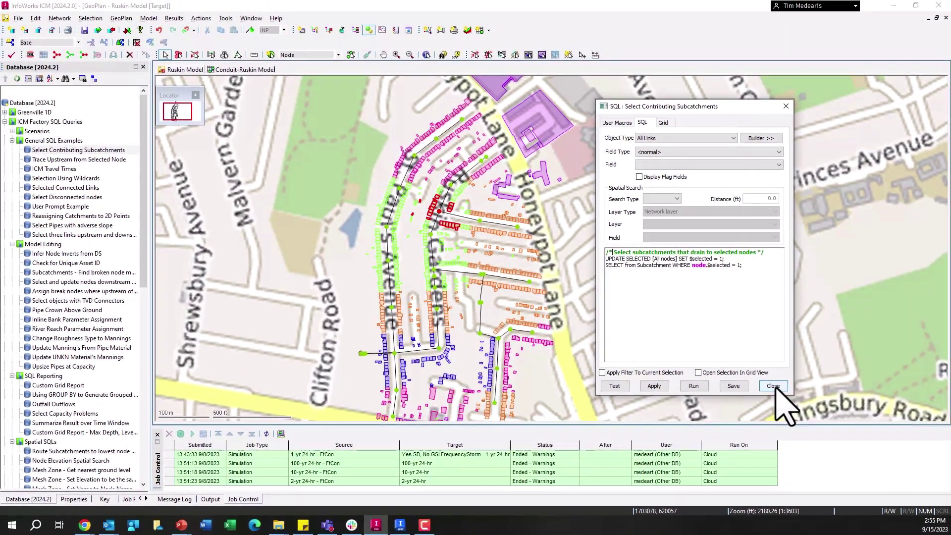
click(773, 386)
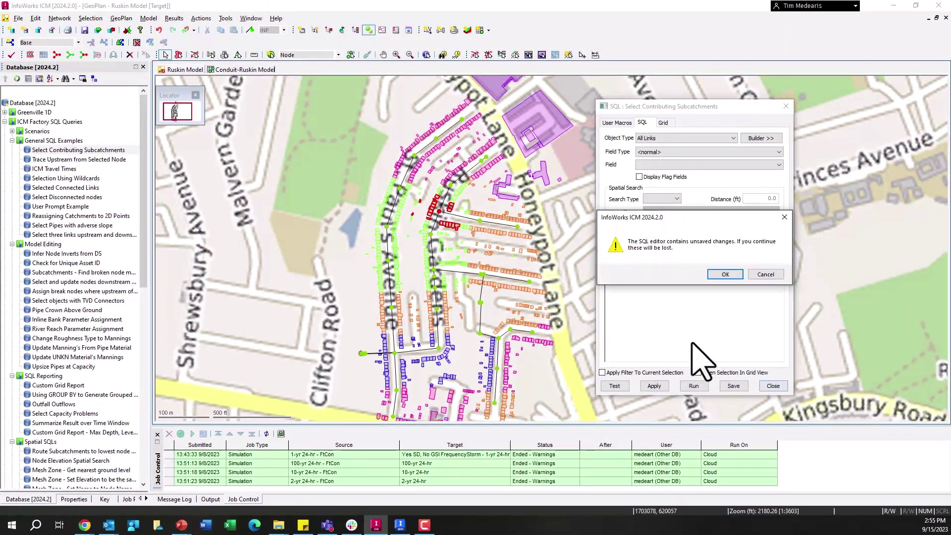
Discard the query edits, apply Trace Upstream from Selected Node, and list the selected links in a new grid
click(726, 277)
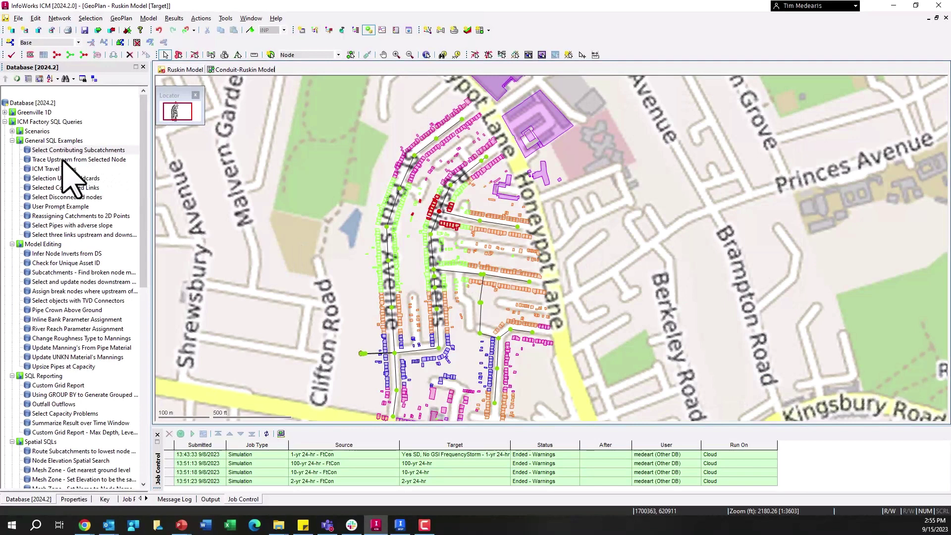
mouse_move(62, 159)
mouse_down()
mouse_move(281, 224)
mouse_move(314, 266)
mouse_up()
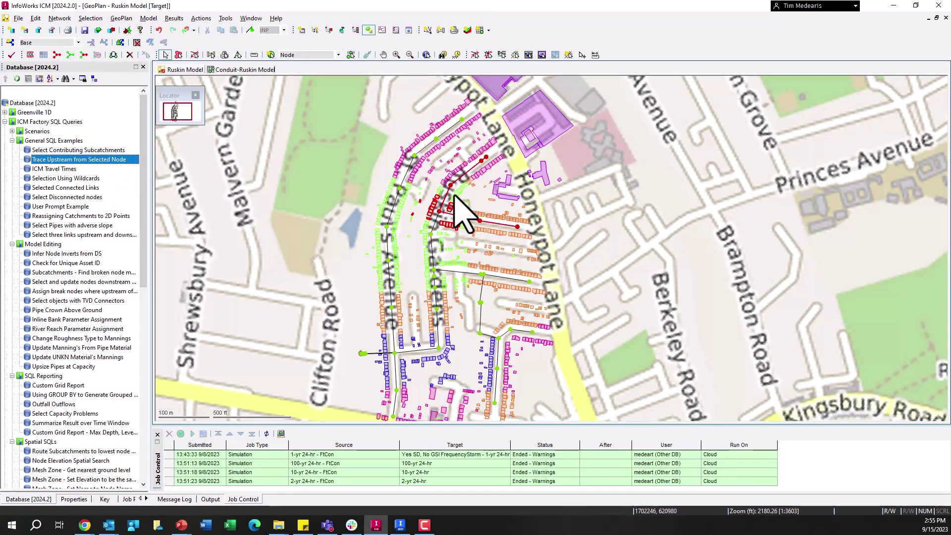
click(489, 30)
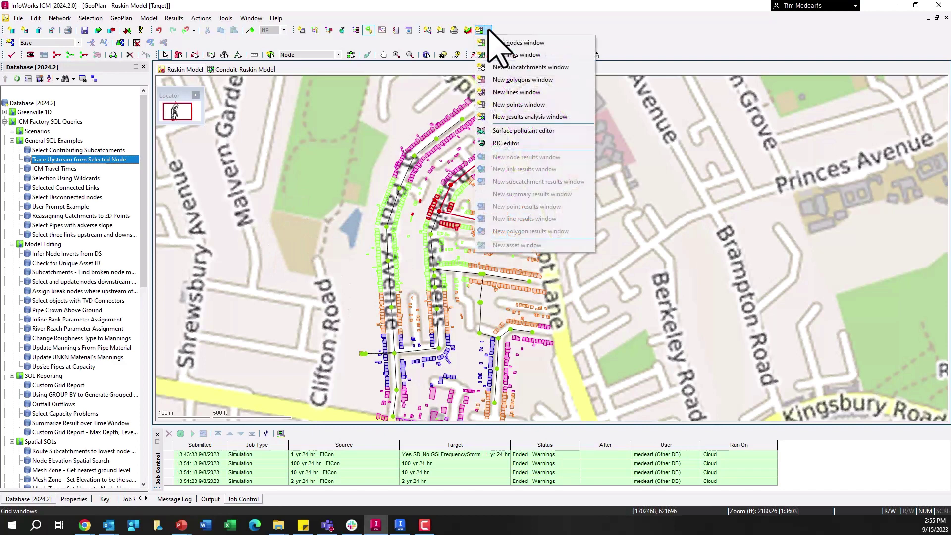
click(512, 56)
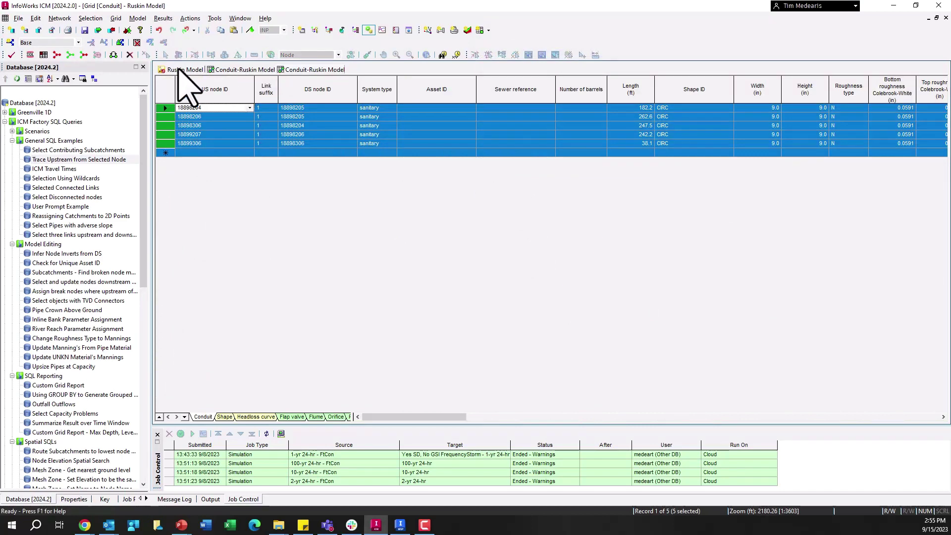
Back on the Ruskin Model map, open the Trace Upstream from Selected Node query, then close it
click(184, 70)
scroll(470, 180, up, 2)
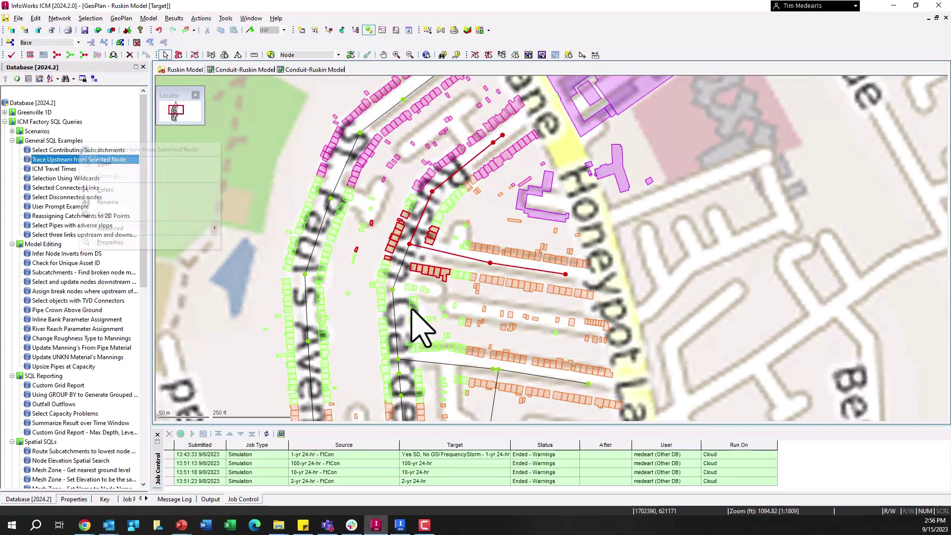
click(122, 164)
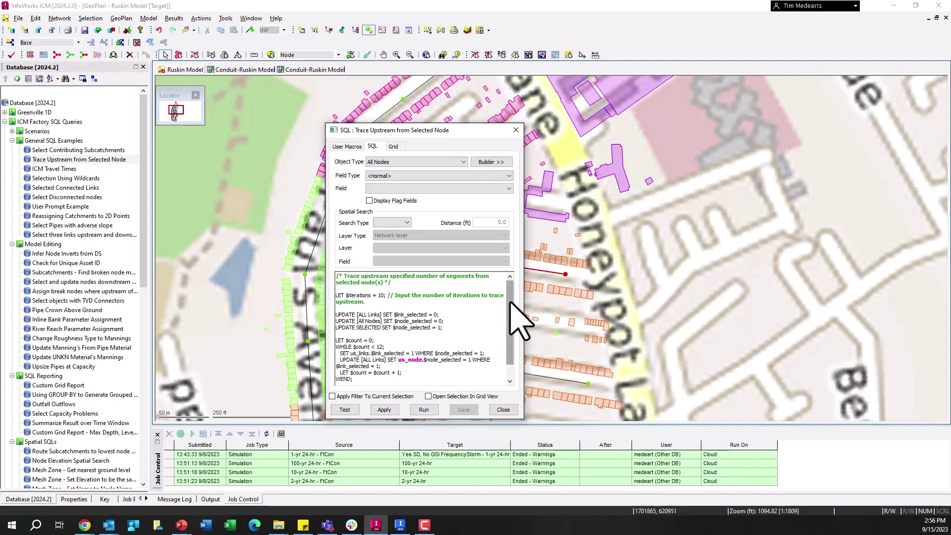
scroll(509, 327, down, 1)
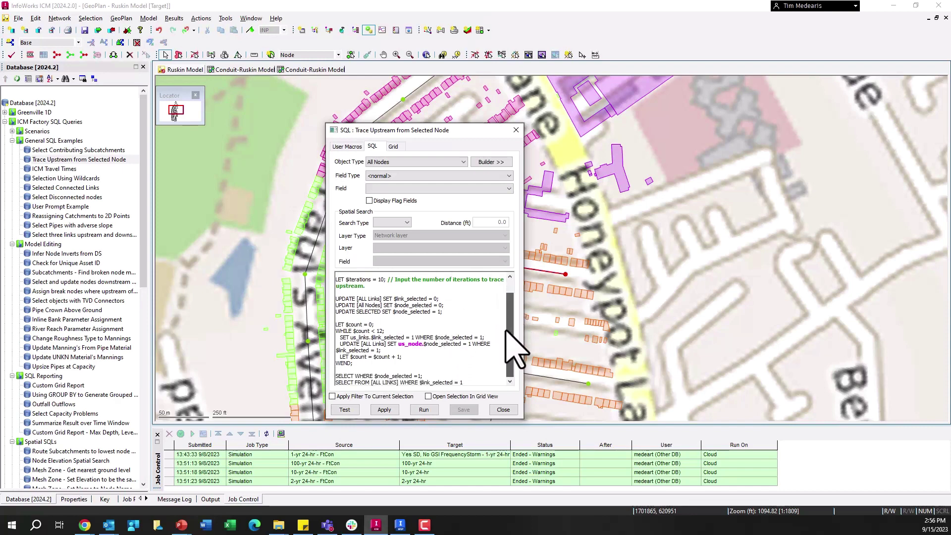
click(503, 410)
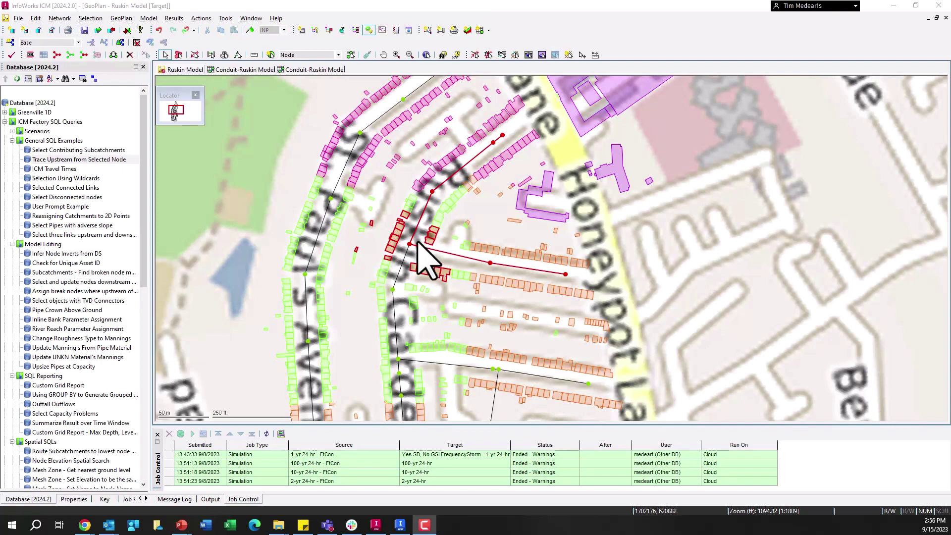
Read the SQL in InfoWorks ICM help page, then view the GitHub 0007 query folder
click(276, 18)
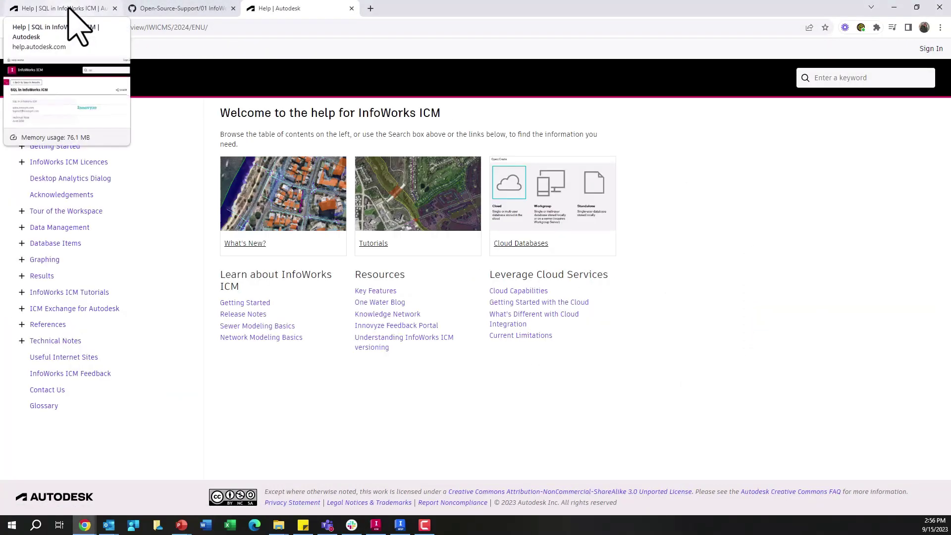
click(70, 8)
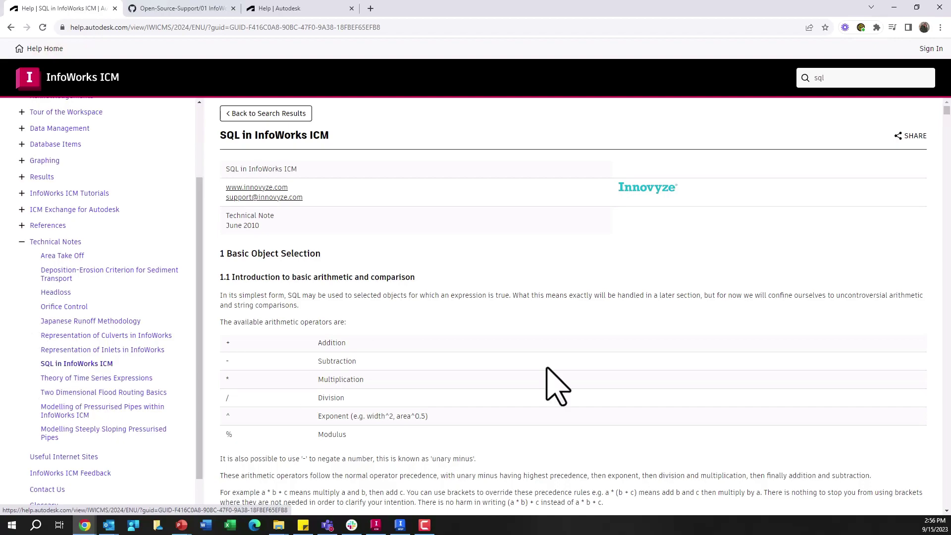
mouse_move(945, 113)
mouse_down()
mouse_move(947, 221)
mouse_move(939, 105)
mouse_up()
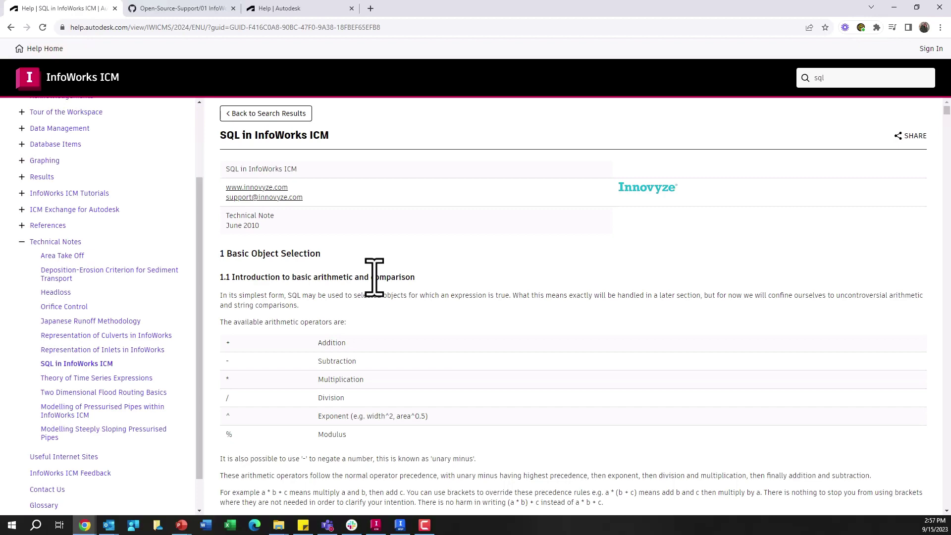
click(179, 10)
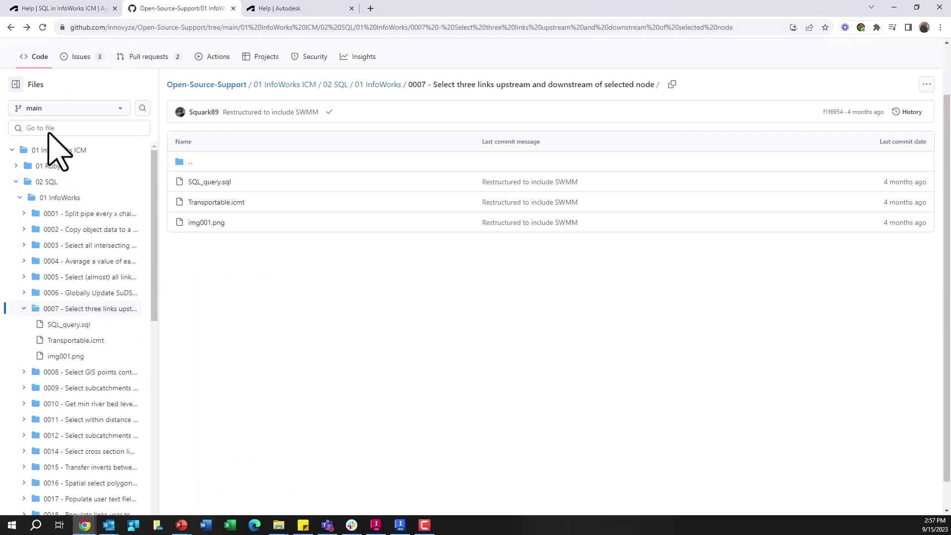
Navigate from the repository root to 01 InfoWorks ICM > 02 SQL > 01 InfoWorks
click(11, 28)
click(11, 28)
click(11, 27)
click(11, 28)
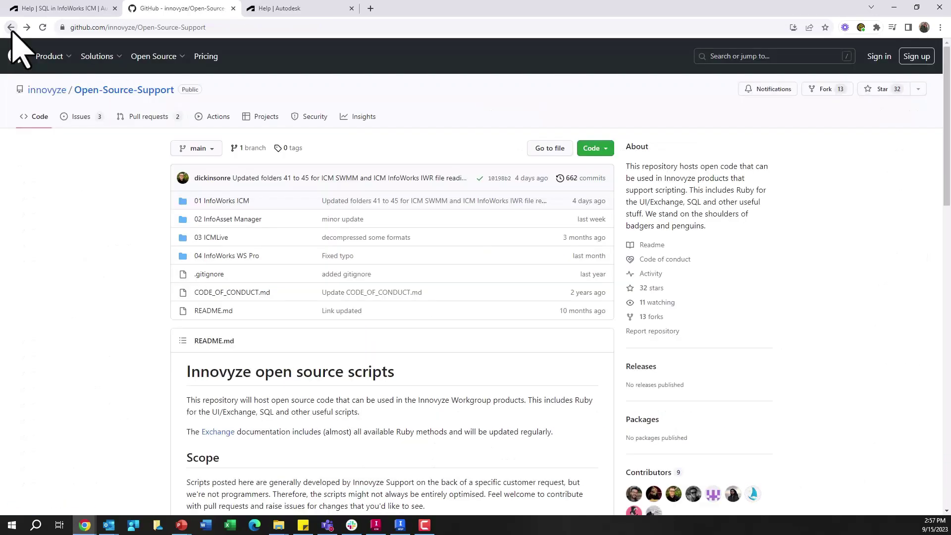
click(221, 201)
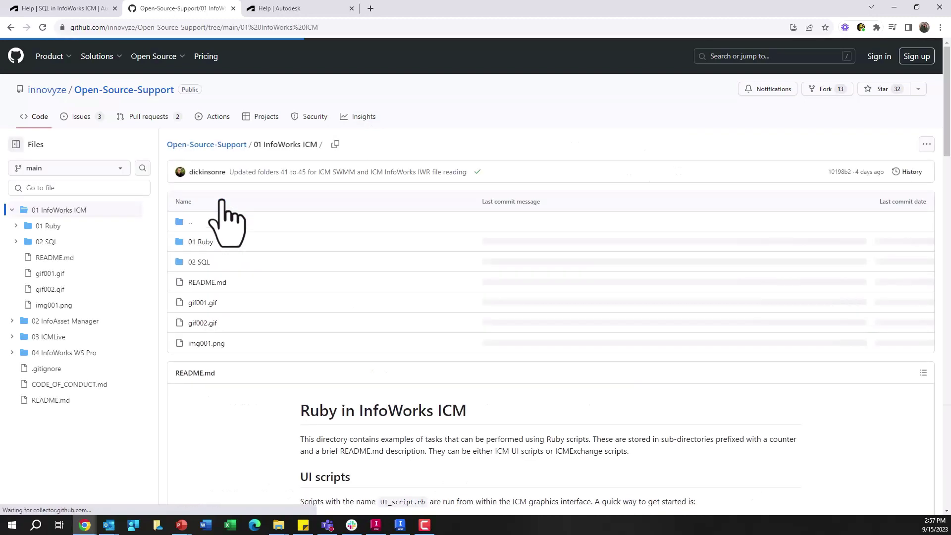
click(208, 260)
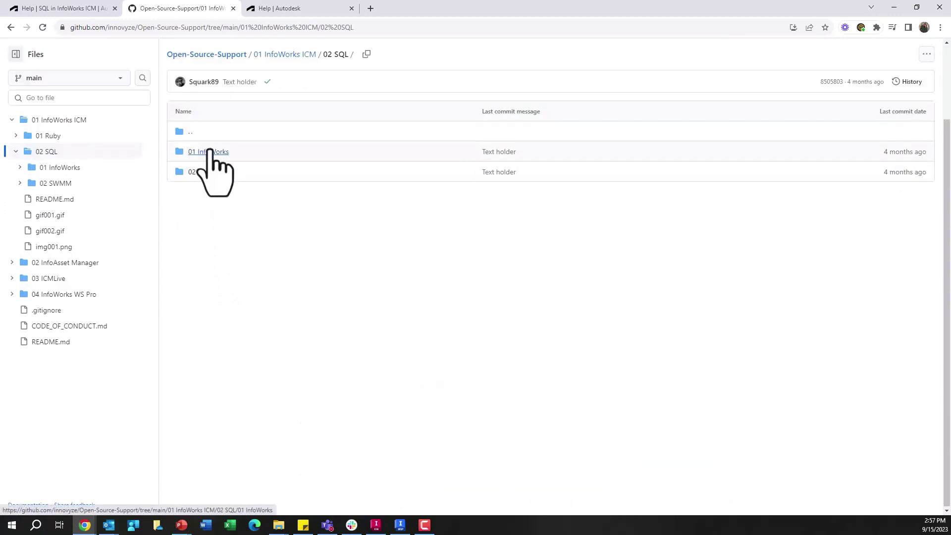
click(205, 172)
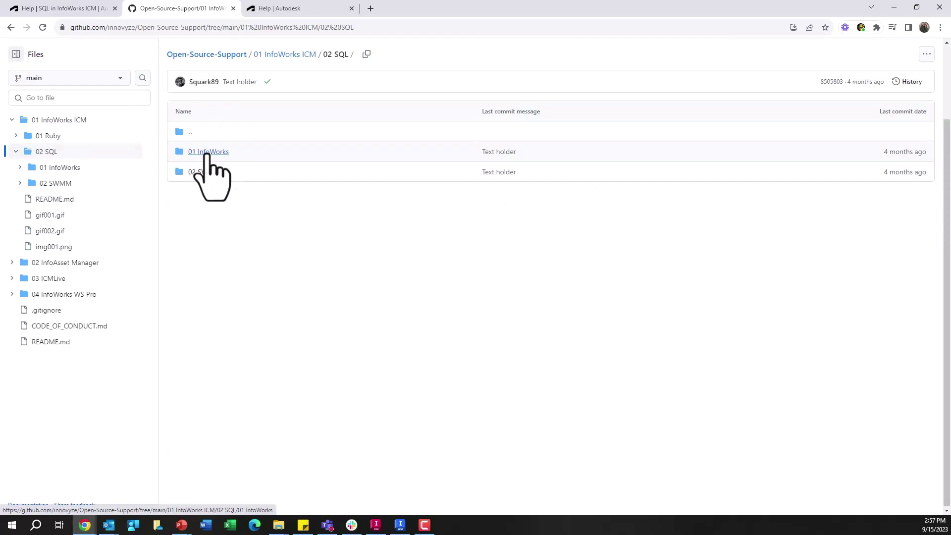
click(206, 153)
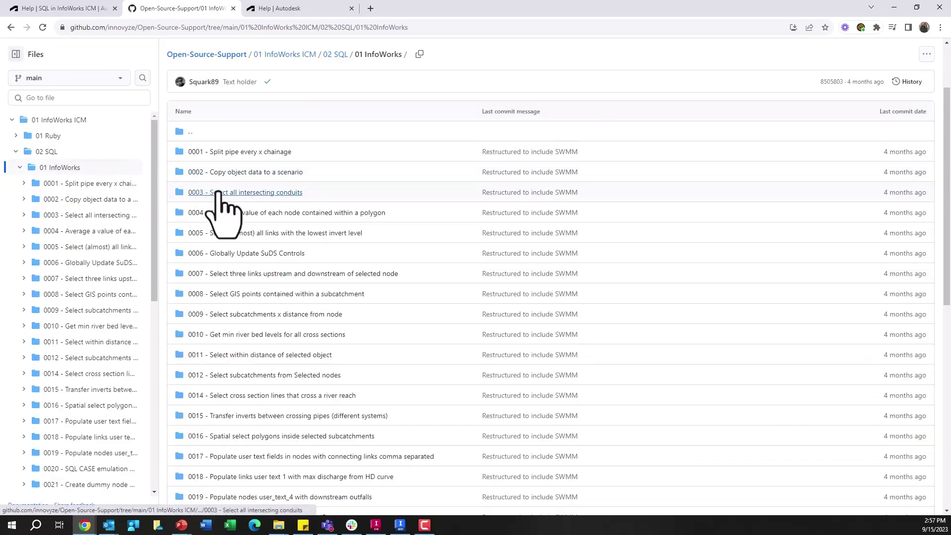
Open the 0007 folder's SQL_query.sql, copy the whole script, and return to InfoWorks ICM
scroll(230, 176, down, 1)
scroll(233, 189, down, 8)
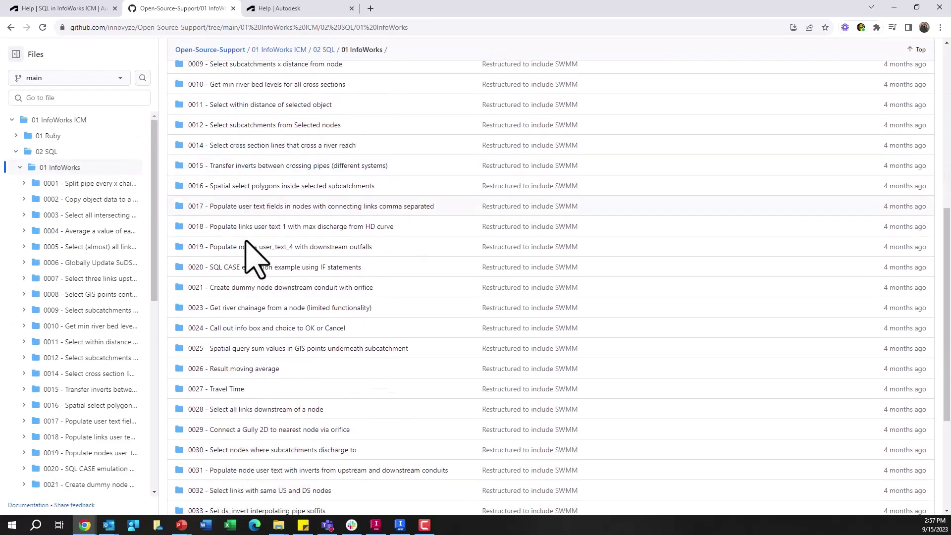
scroll(252, 369, up, 10)
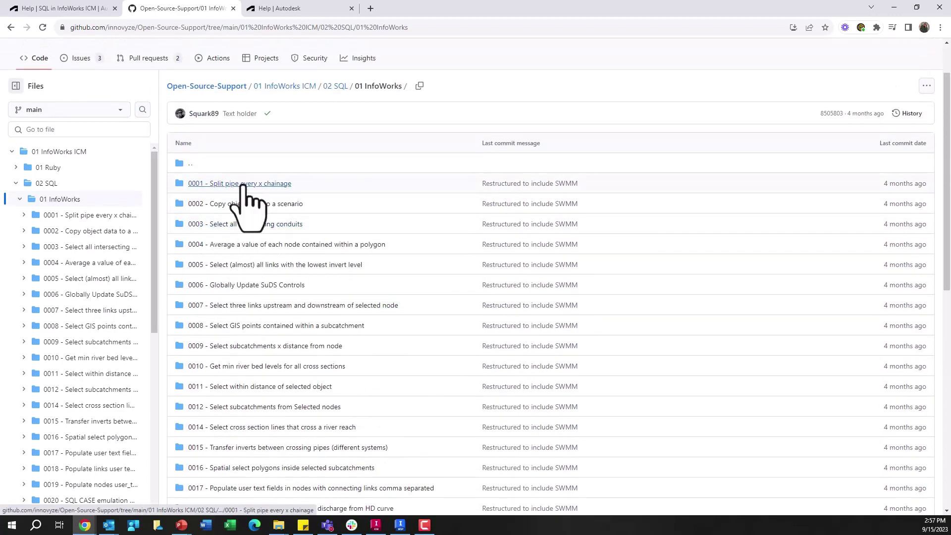
click(247, 305)
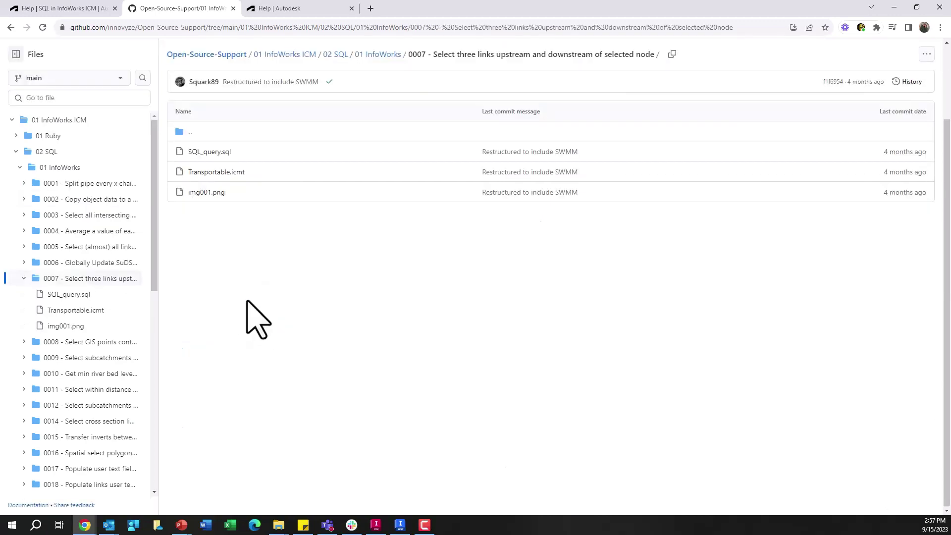
click(217, 152)
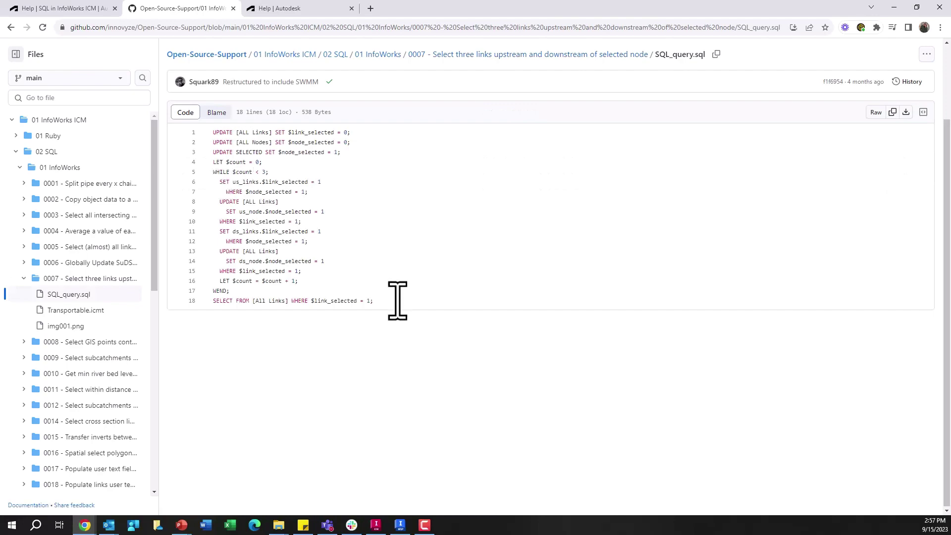
drag(396, 302, 223, 135)
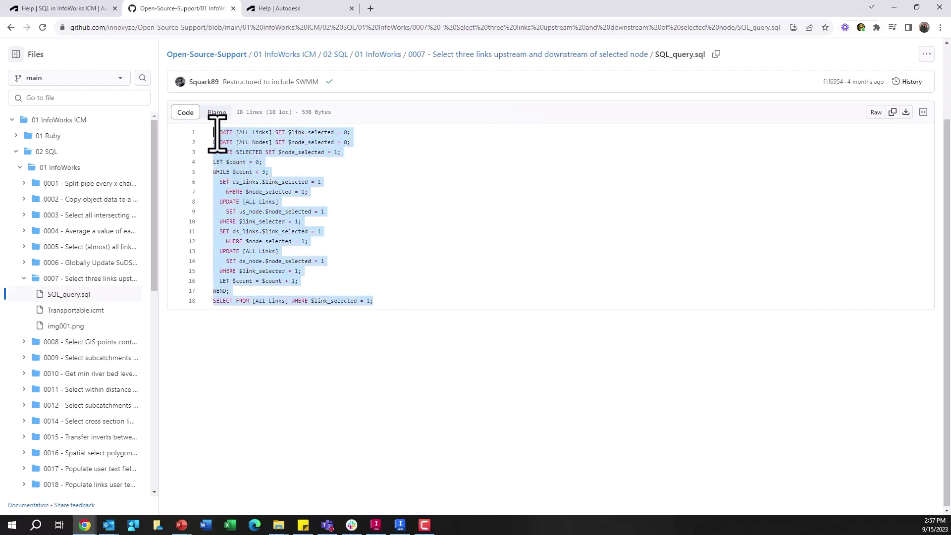
right_click(217, 133)
click(258, 167)
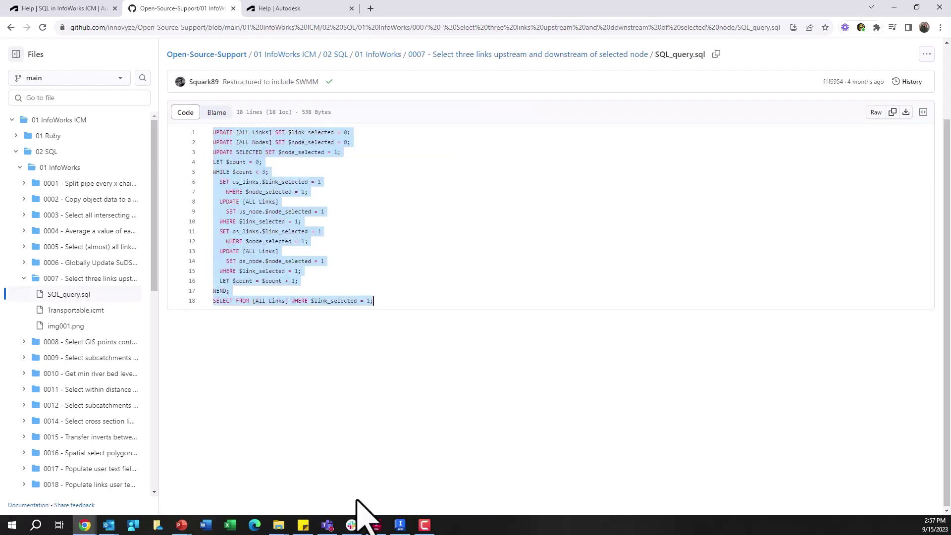
click(375, 524)
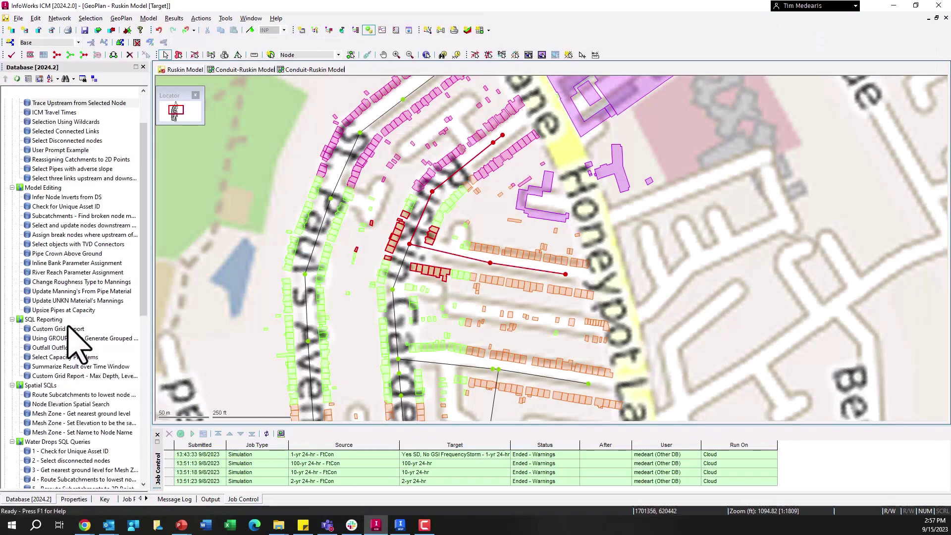
Create a stored query named 'From Github' in the Water Drops SQL Queries group
scroll(74, 342, down, 5)
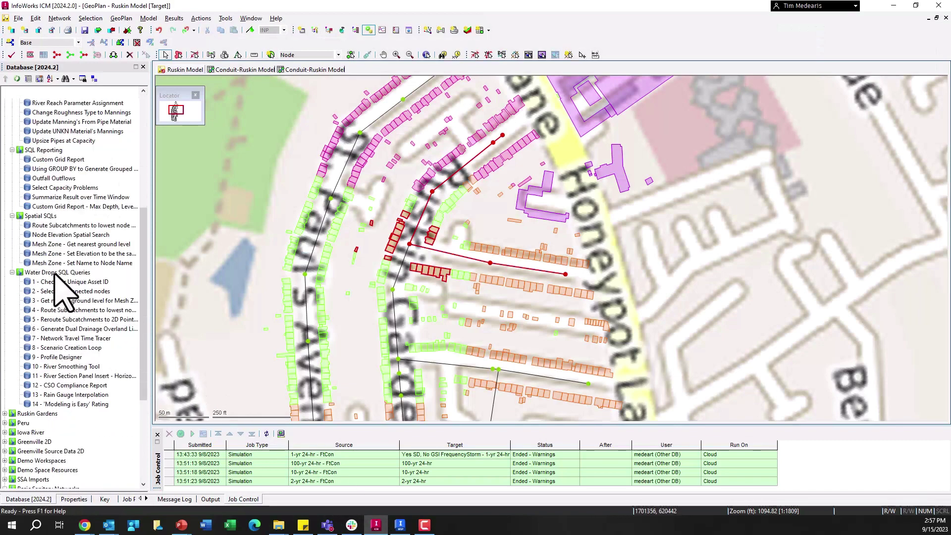
right_click(55, 272)
mouse_move(106, 317)
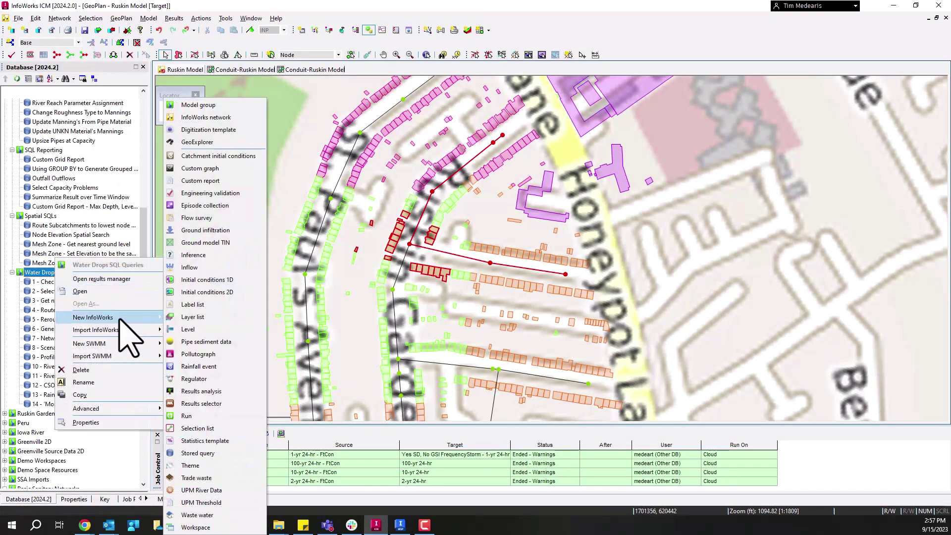
click(202, 453)
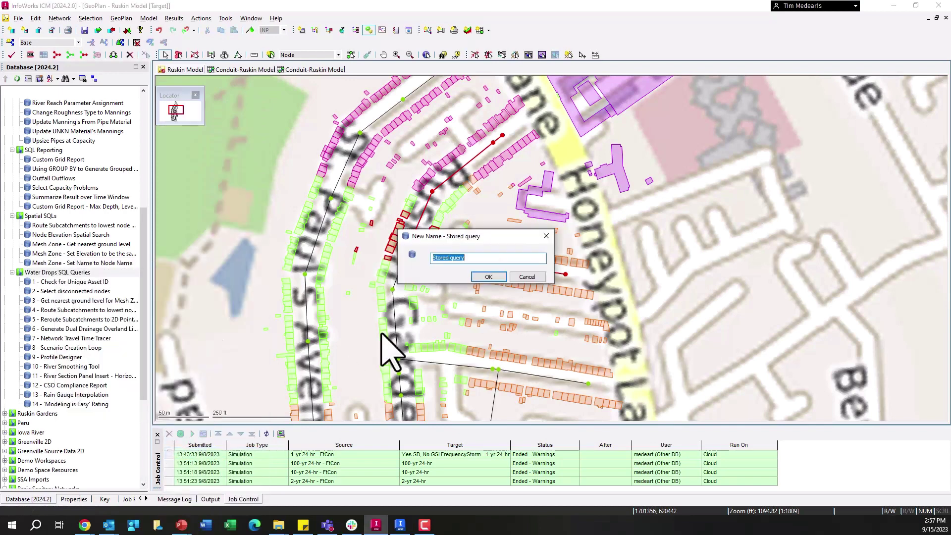
text(Frm)
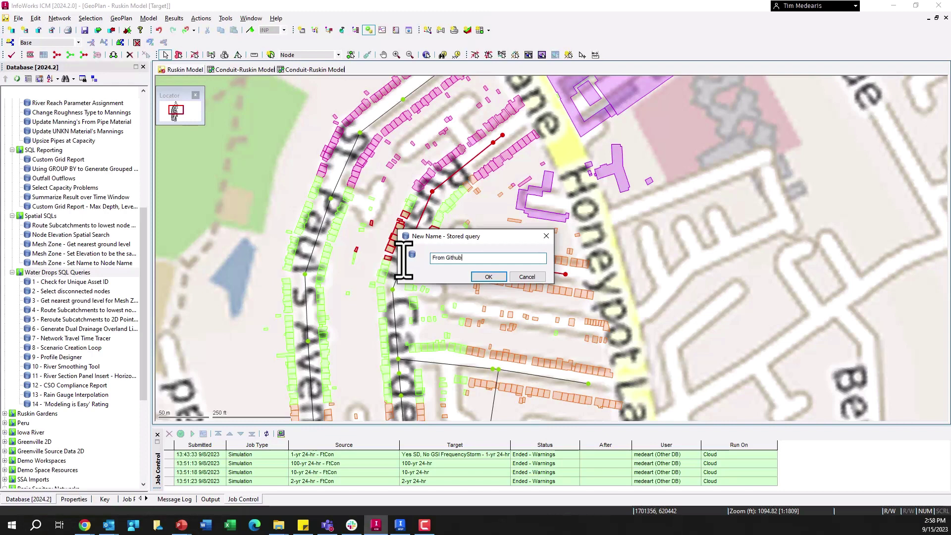
click(488, 276)
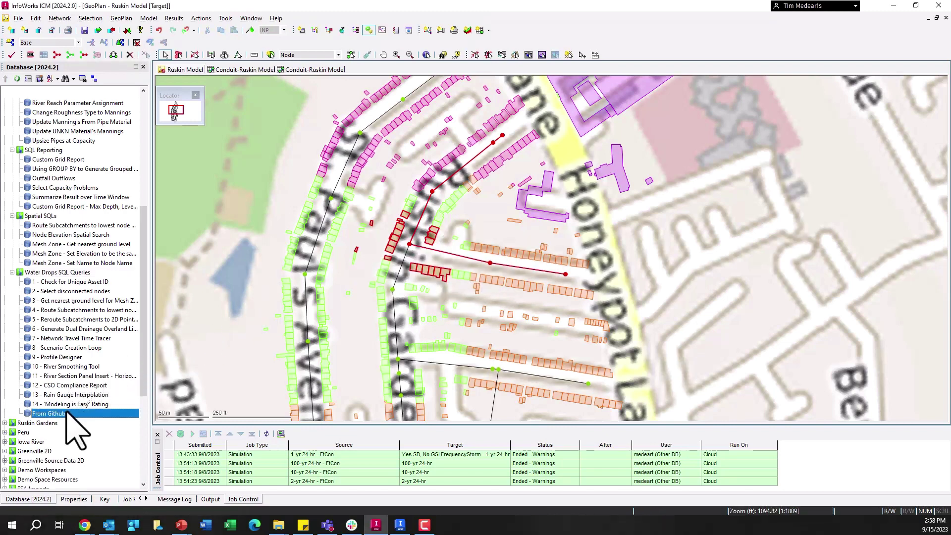
Paste the copied three-links SQL into From Github and test it, dismissing the variable-context warning
double_click(75, 414)
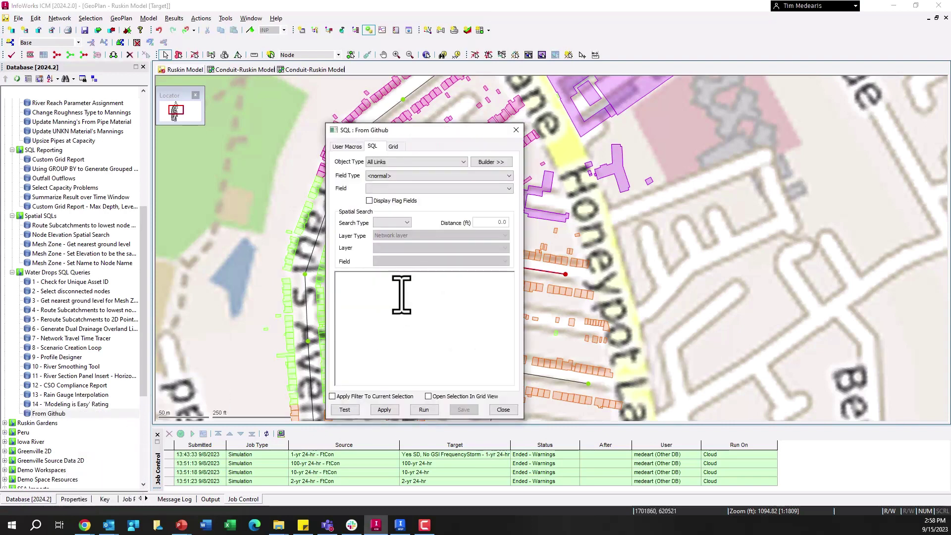
key(ctrl+v)
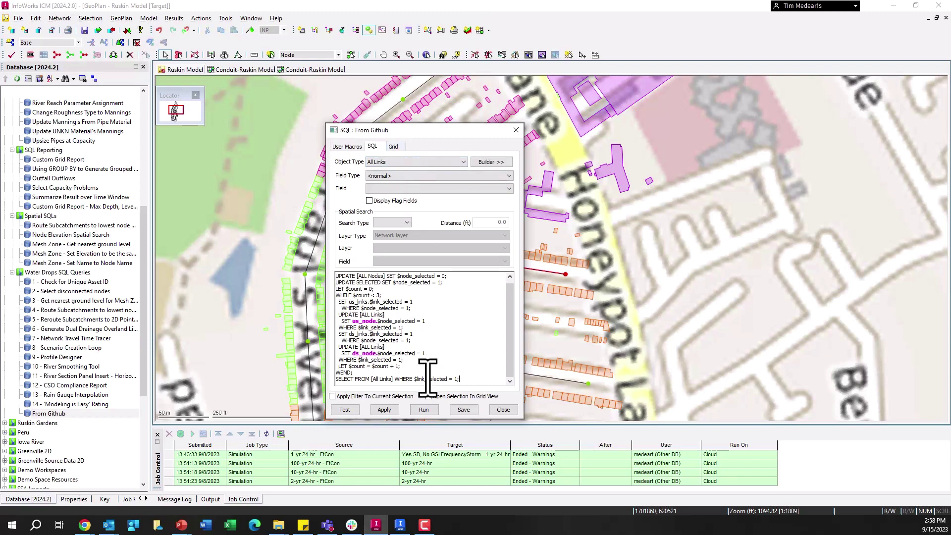
click(352, 409)
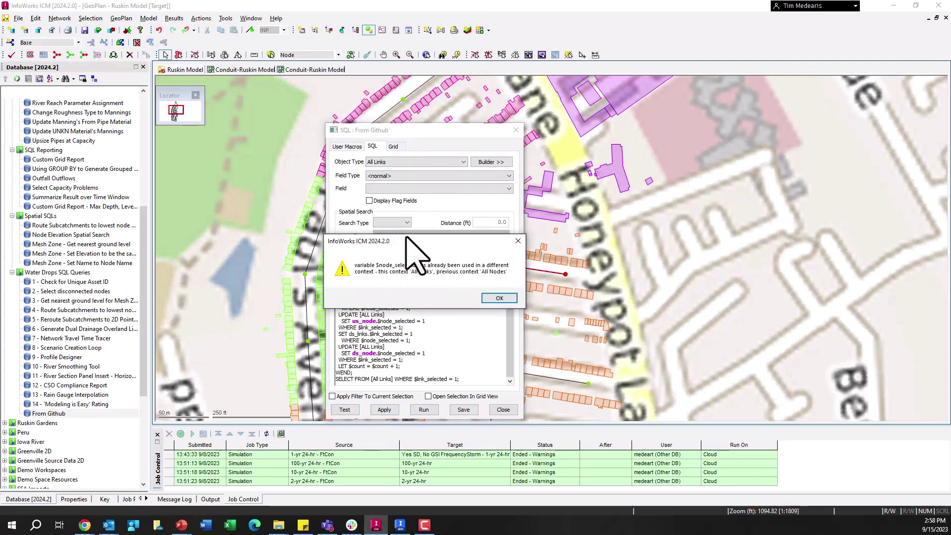
click(500, 298)
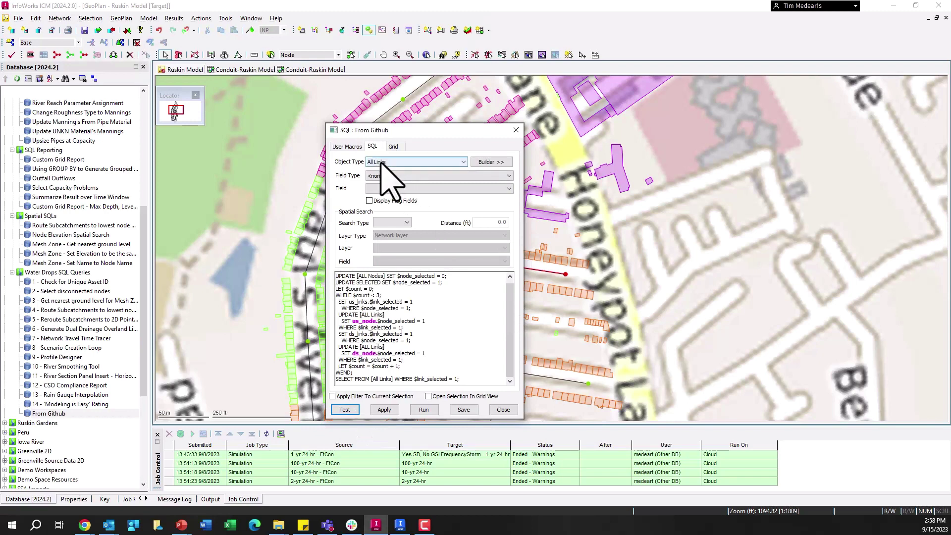
In the browser, open the 0007 folder's img001.png screenshot of the query
mouse_move(94, 528)
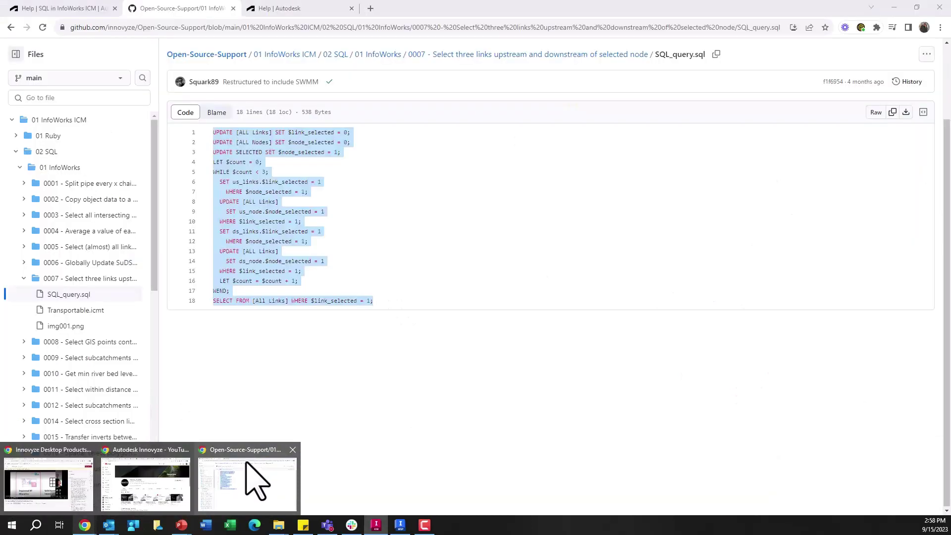
click(257, 482)
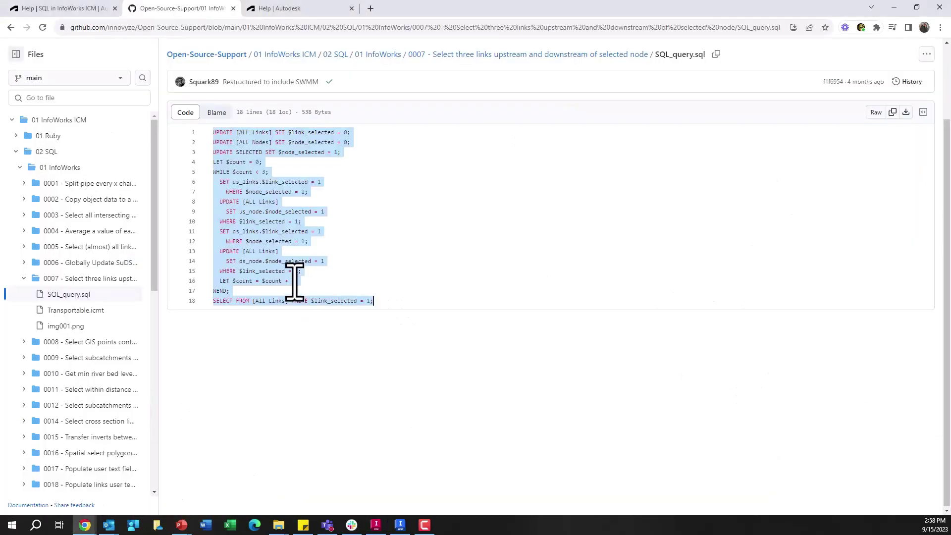
click(11, 28)
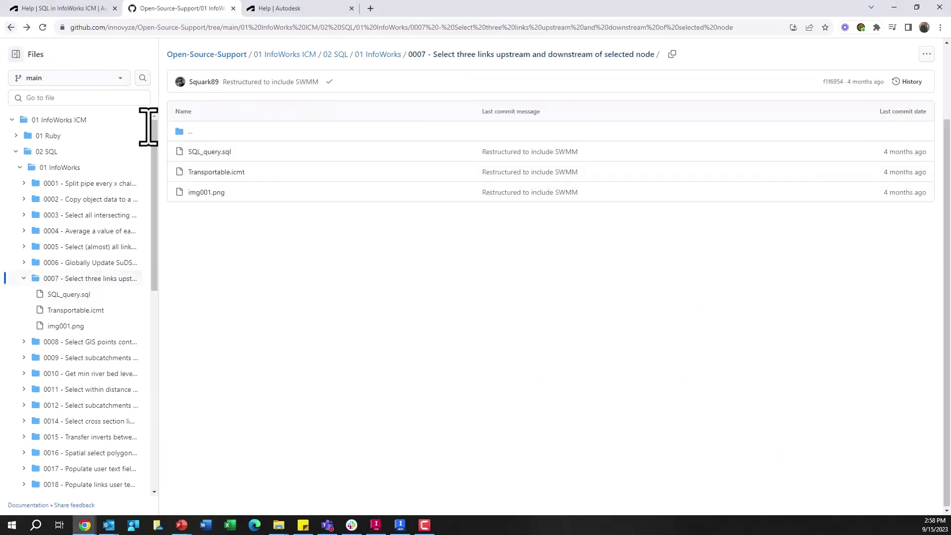
click(207, 194)
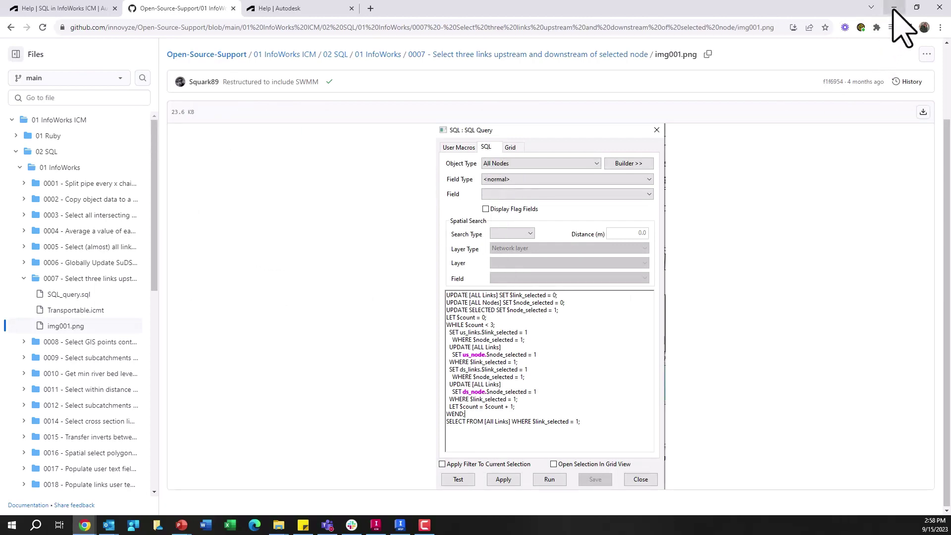
Set the From Github query's Object Type to All Nodes, validate its syntax, and run it
click(894, 8)
click(407, 163)
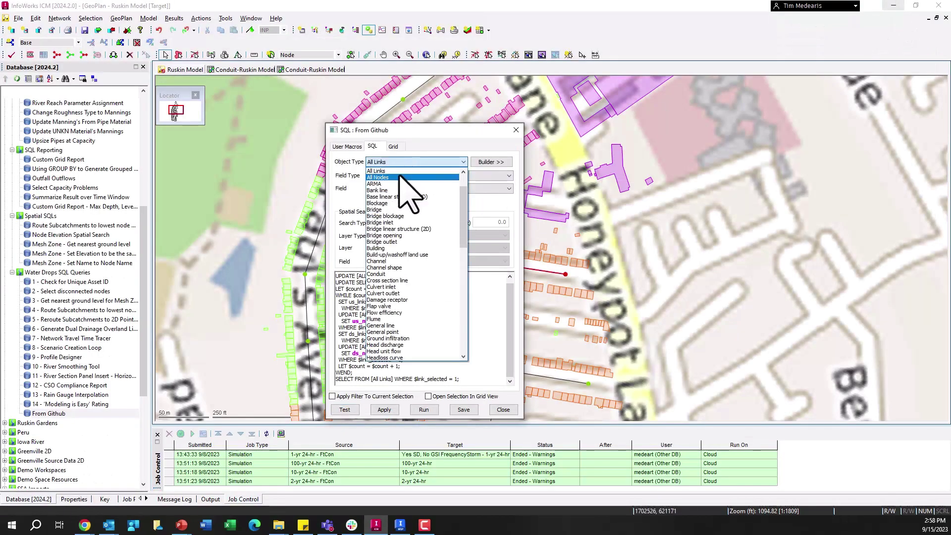
click(401, 177)
click(346, 410)
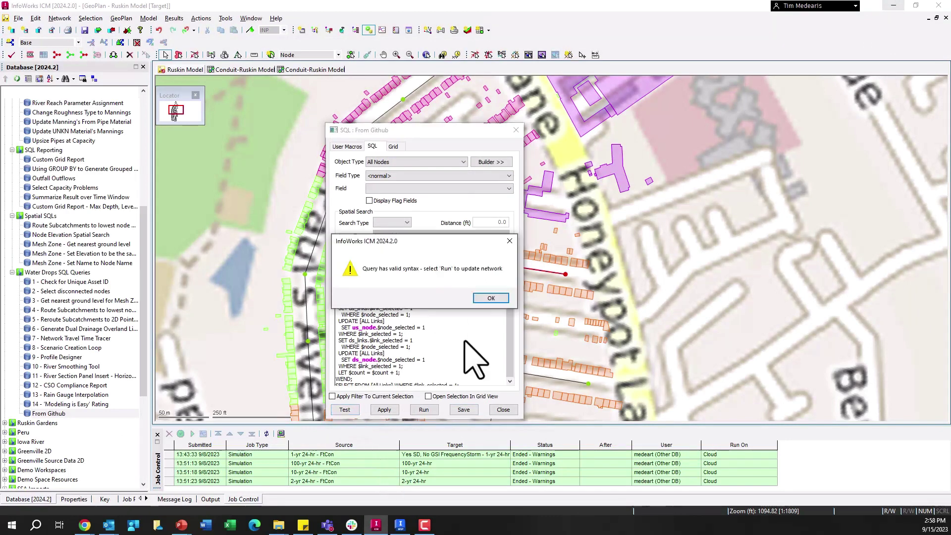
click(491, 298)
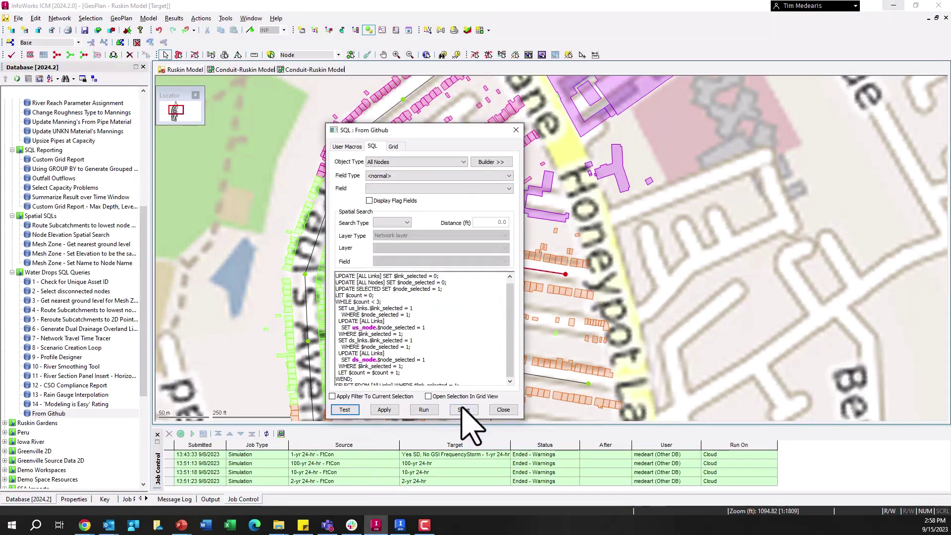
click(424, 410)
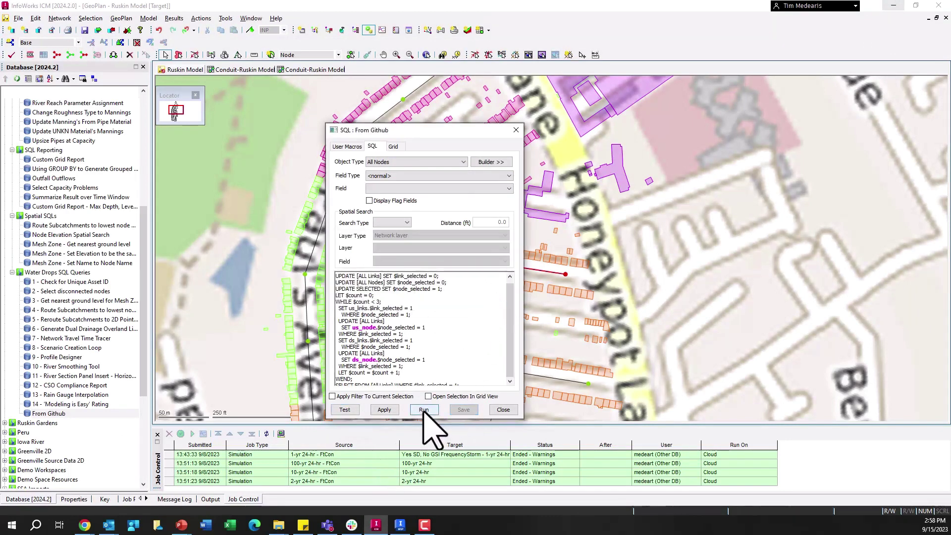
scroll(431, 235, down, 1)
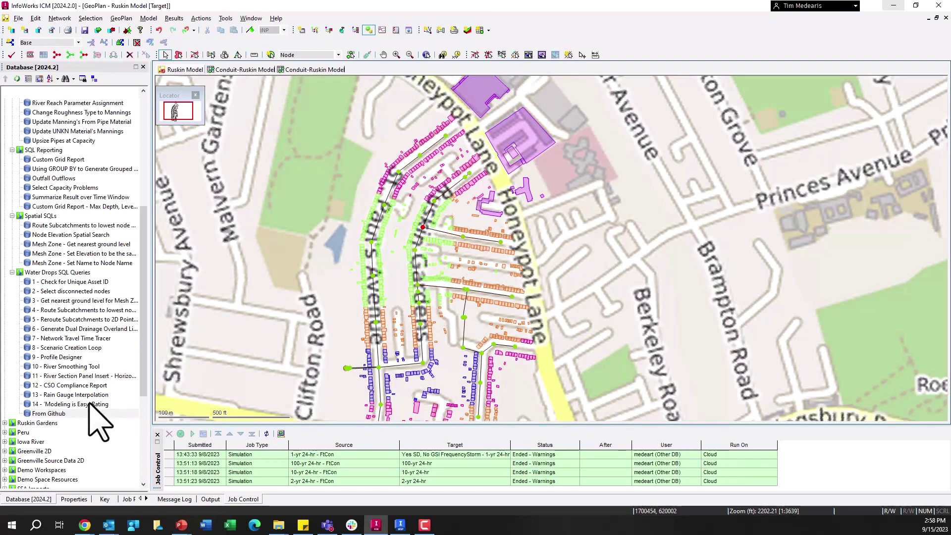
Run From Github on the map and review the selected conduits in a grid, then close it
drag(80, 413, 469, 175)
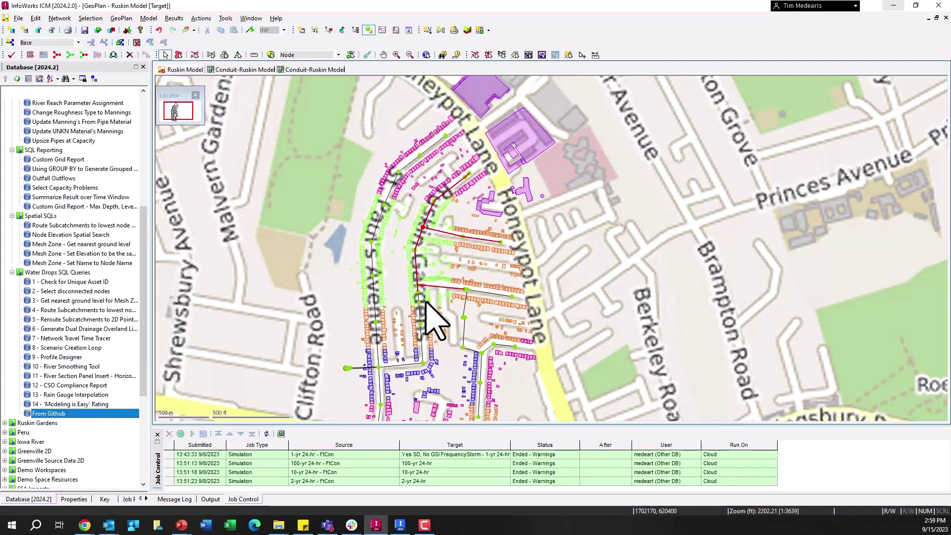
click(488, 30)
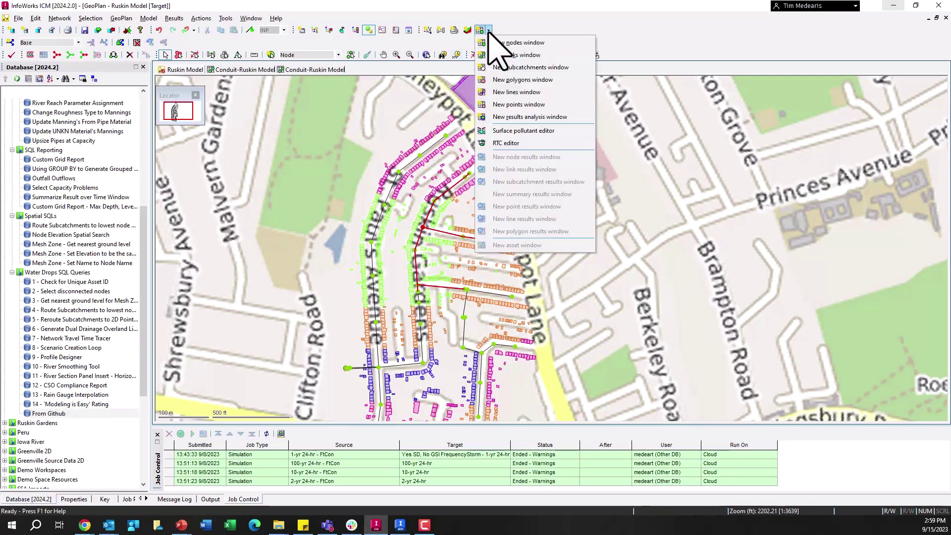
click(516, 31)
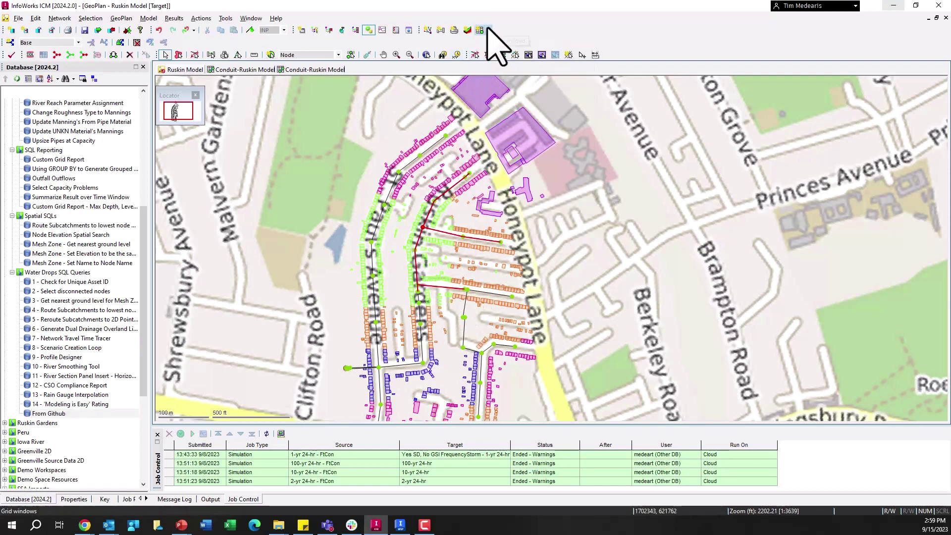
click(490, 30)
click(505, 61)
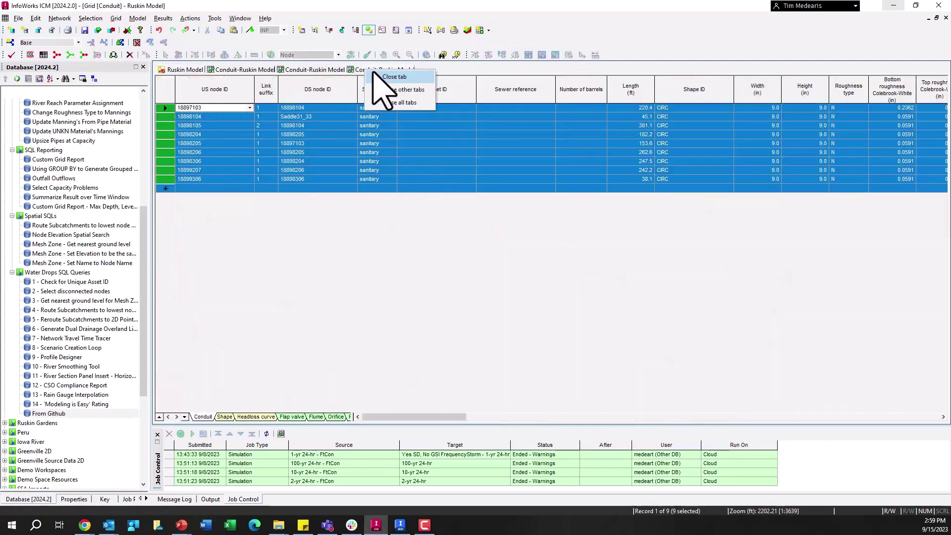
middle_click(384, 71)
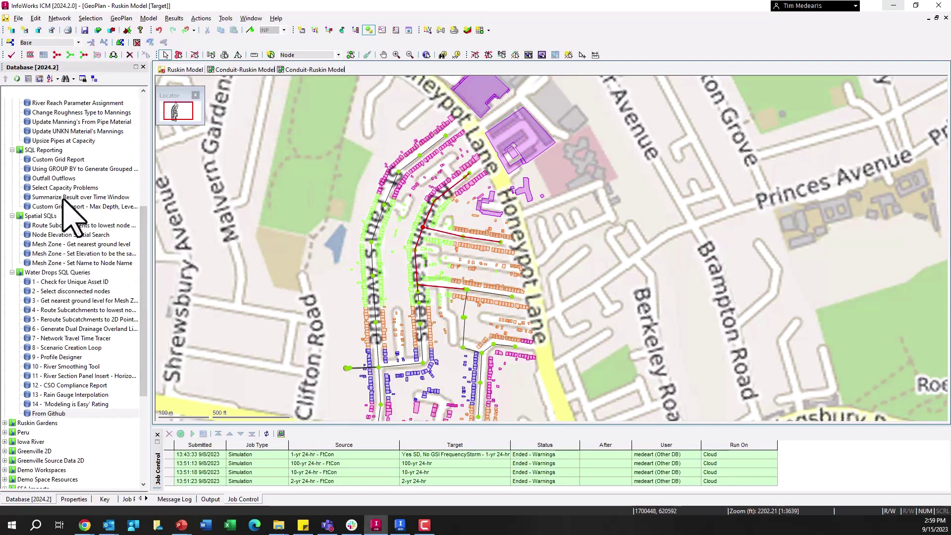
Run Custom Grid Report and review its results grid, then run the 'Modeling is Easy' Rating query
drag(52, 162, 307, 208)
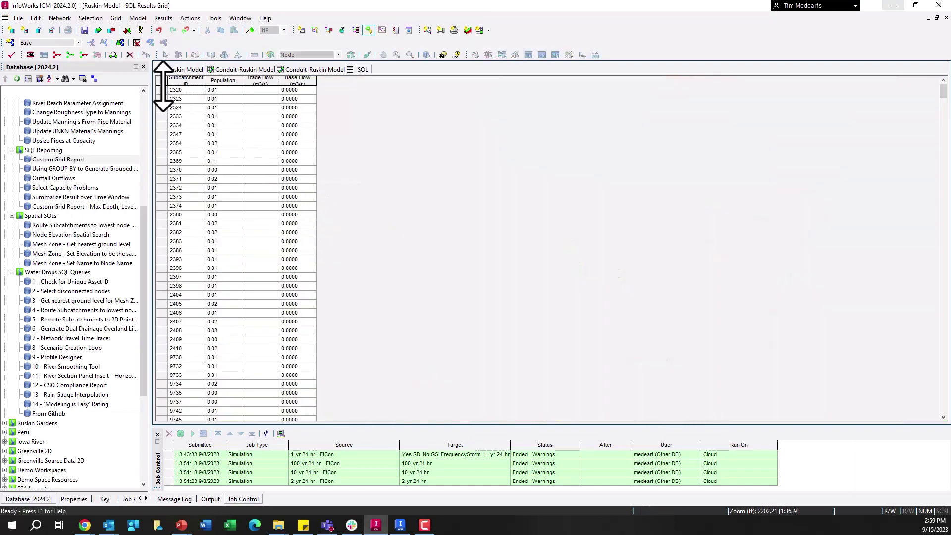
drag(159, 85, 159, 102)
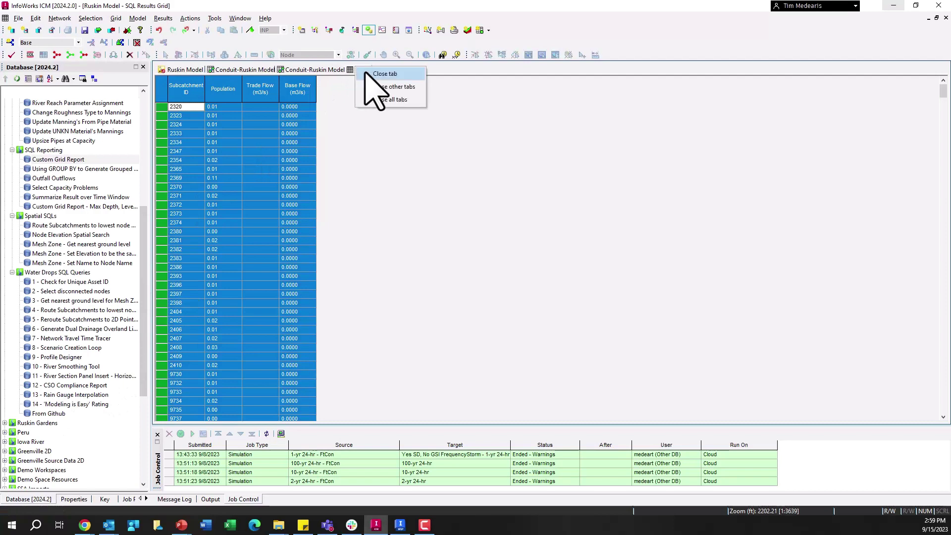
middle_click(363, 69)
drag(70, 404, 328, 229)
click(594, 349)
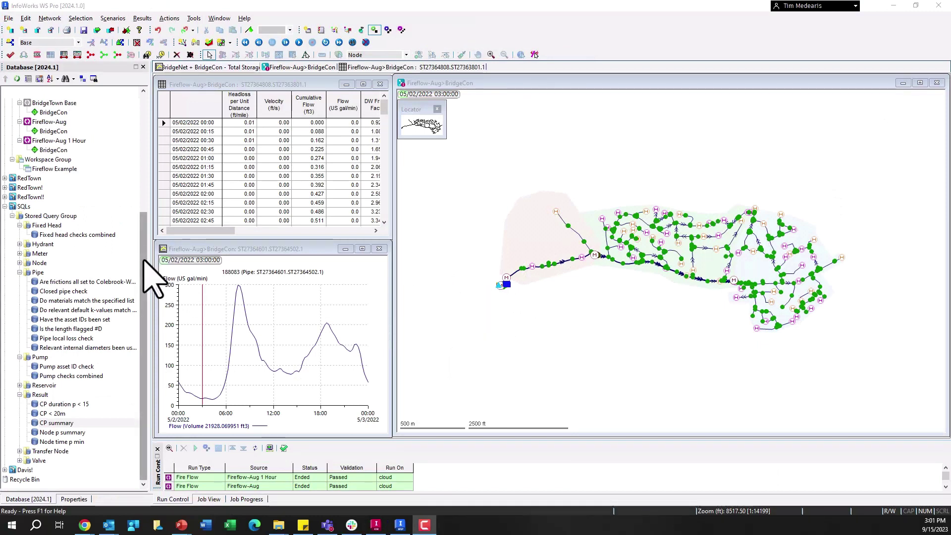
In InfoWorks WS Pro, select the SQLs database group to show its stored queries
click(144, 259)
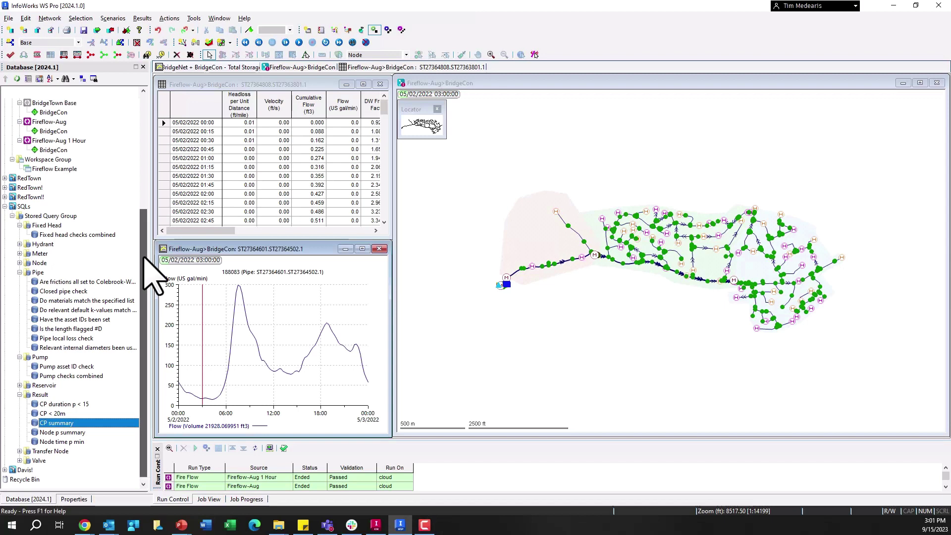
drag(144, 259, 114, 255)
click(25, 208)
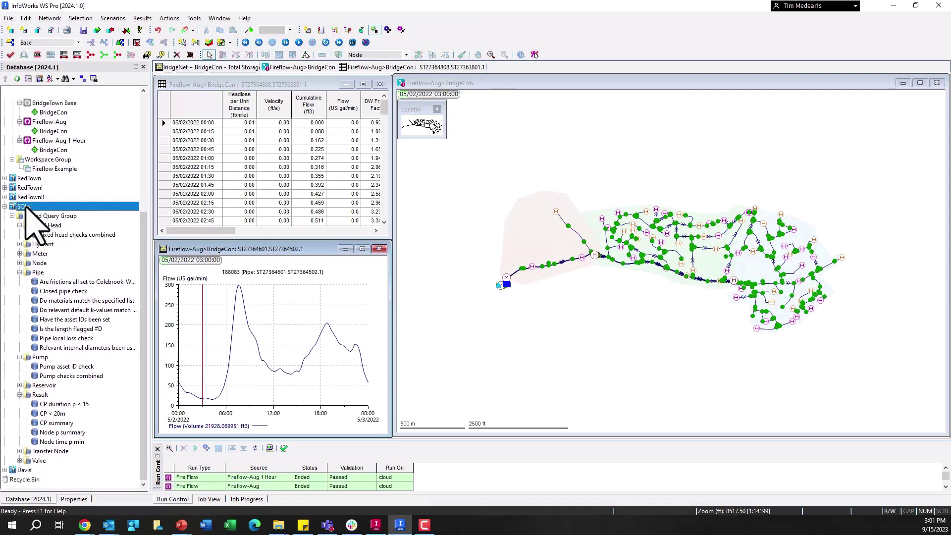
right_click(26, 208)
mouse_move(74, 239)
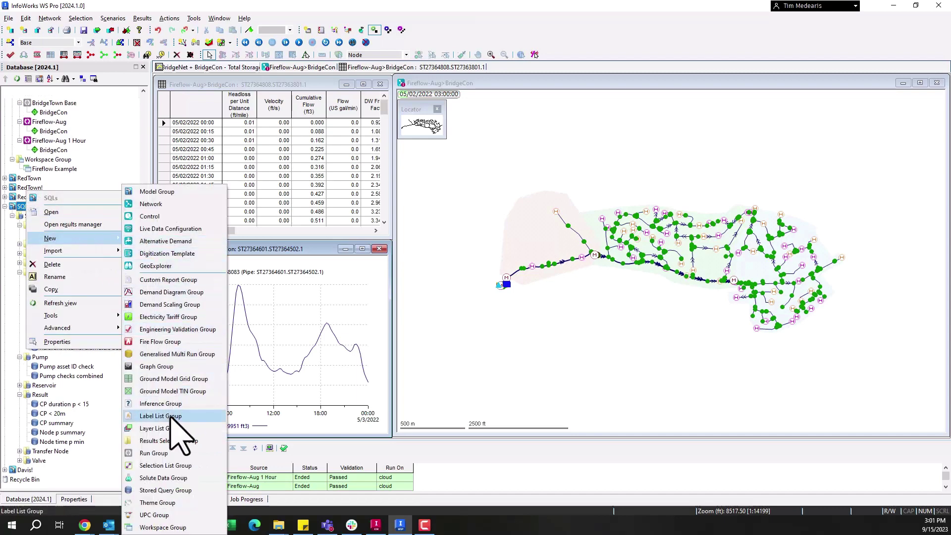
click(163, 490)
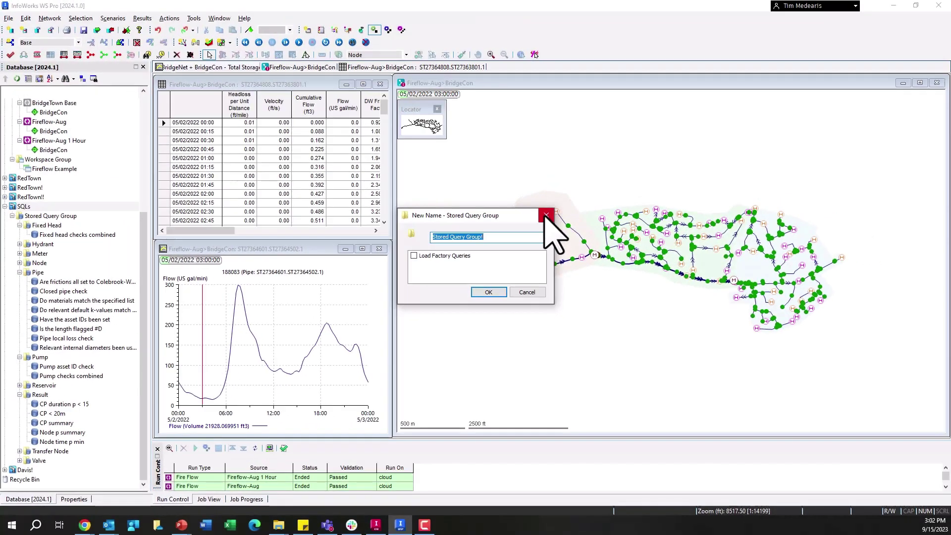
click(545, 214)
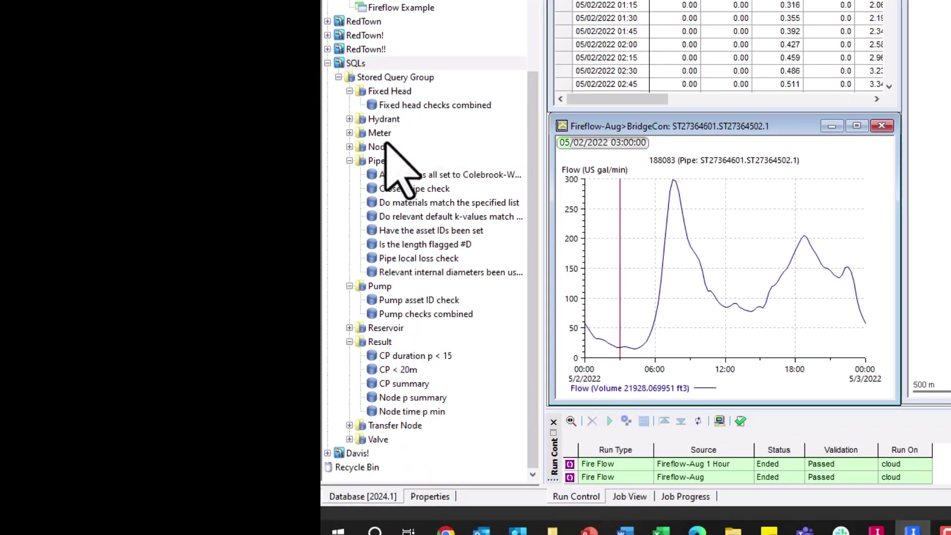
mouse_move(382, 120)
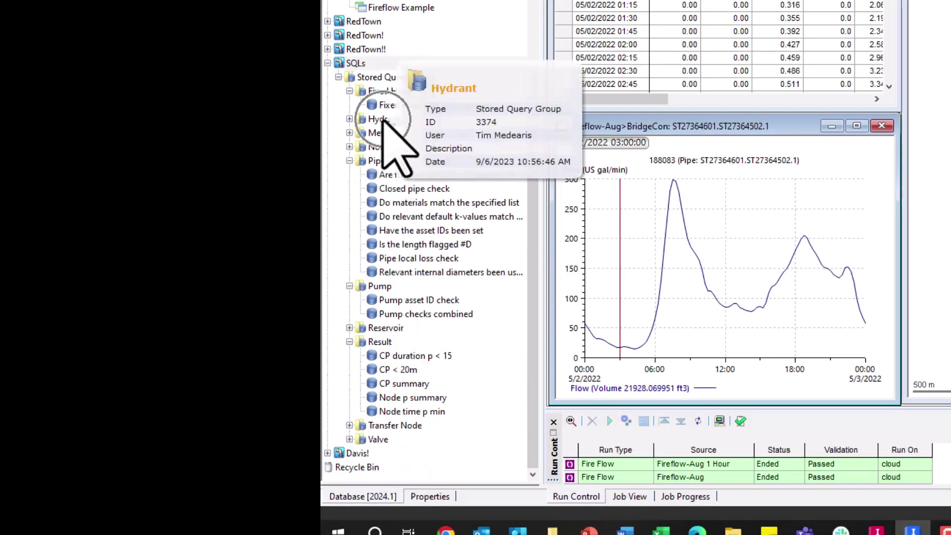
Review the CP summary SQL, then run it on the GeoPlan and select all rows of the Min/Max/Average Pressure grid
right_click(395, 384)
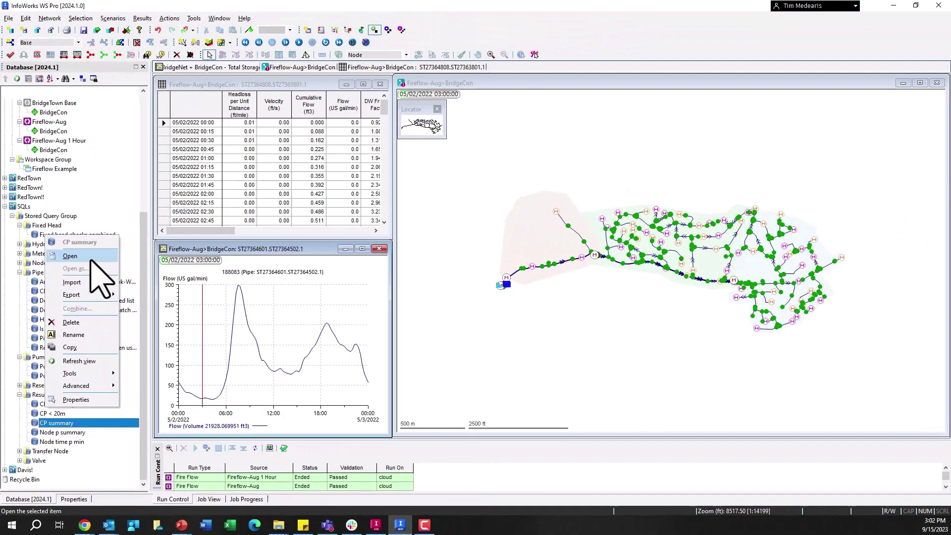
click(357, 158)
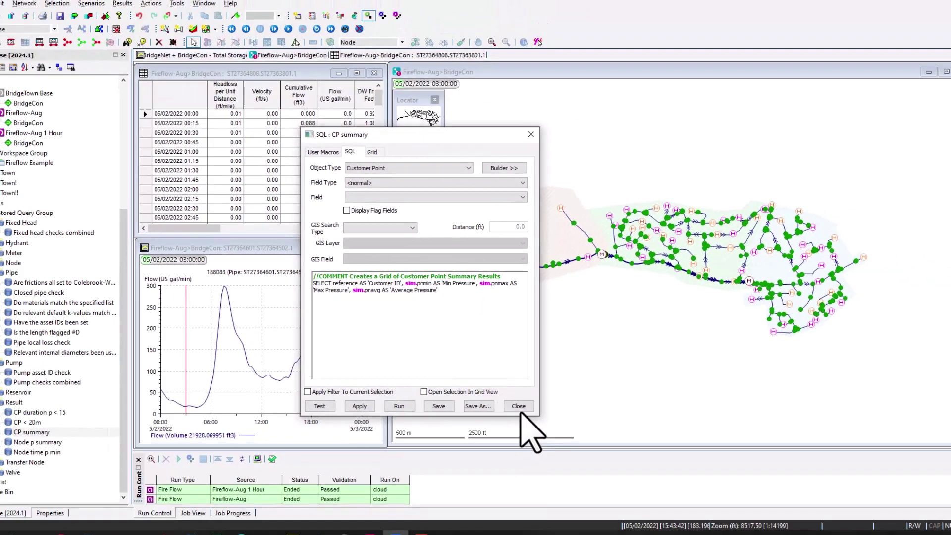
click(533, 453)
drag(65, 425, 525, 300)
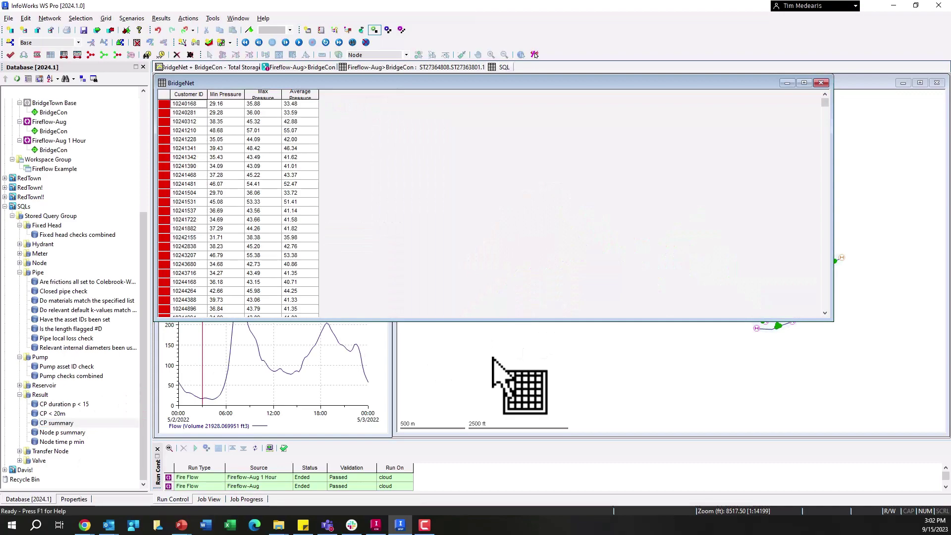
click(164, 94)
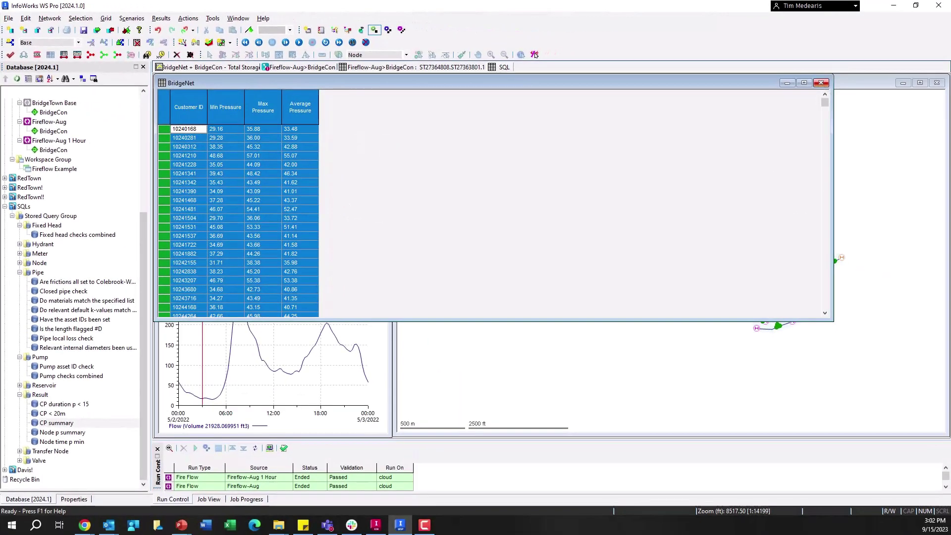
Close the customer pressure results grid to reveal the 'In Summary' slide
click(821, 83)
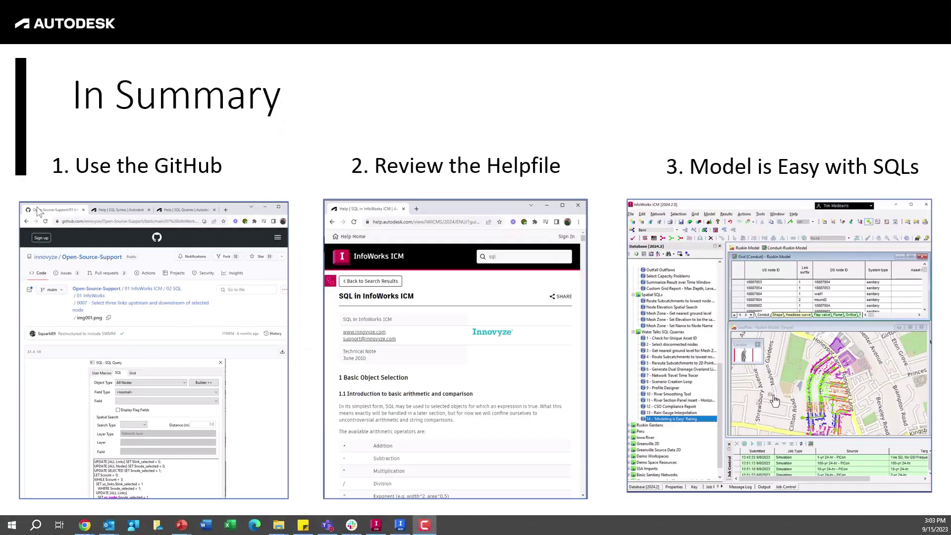